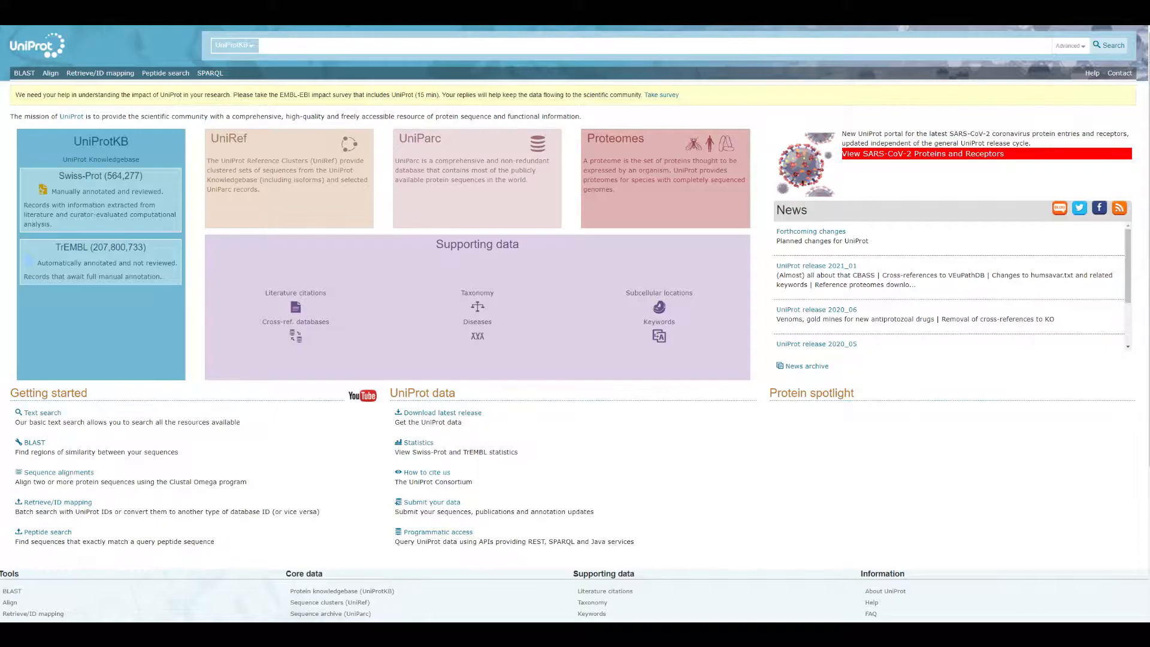
- Search UniProtKB for OCA2 and open the human P protein entry, Q04671
click(383, 46)
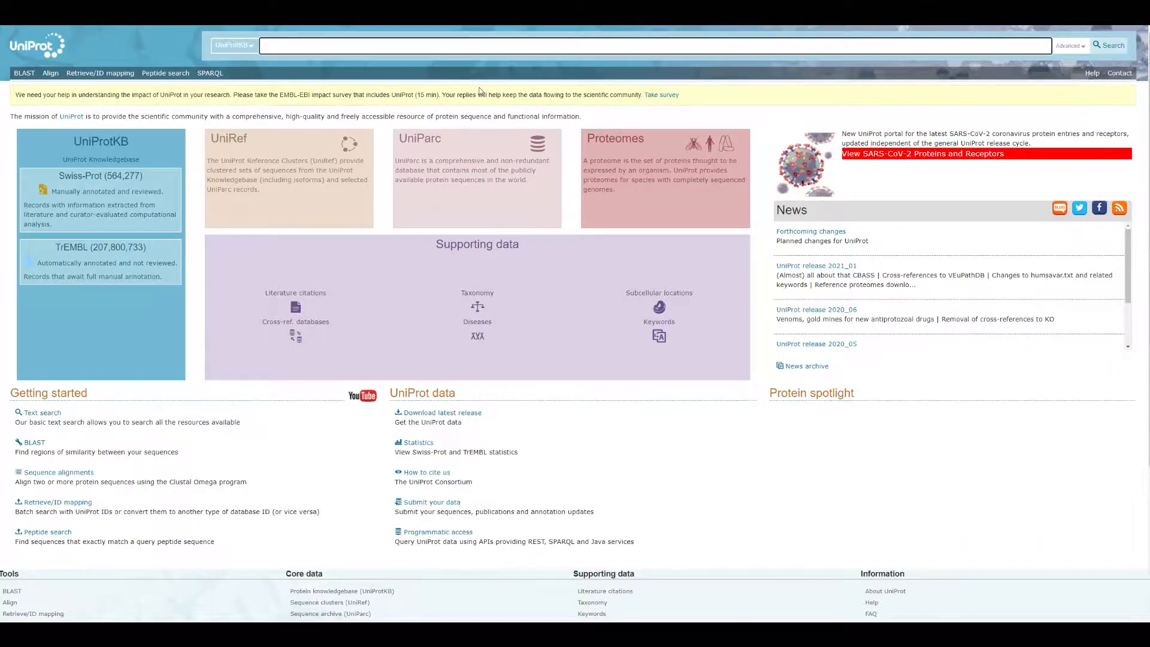
text(OCA)
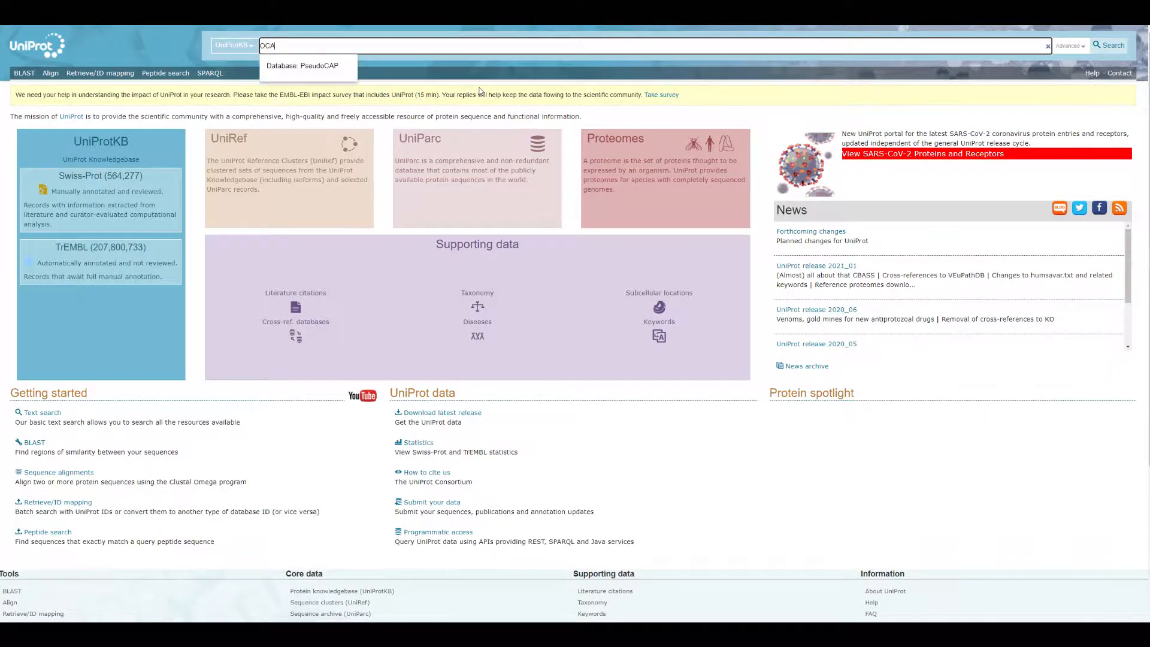
text(2)
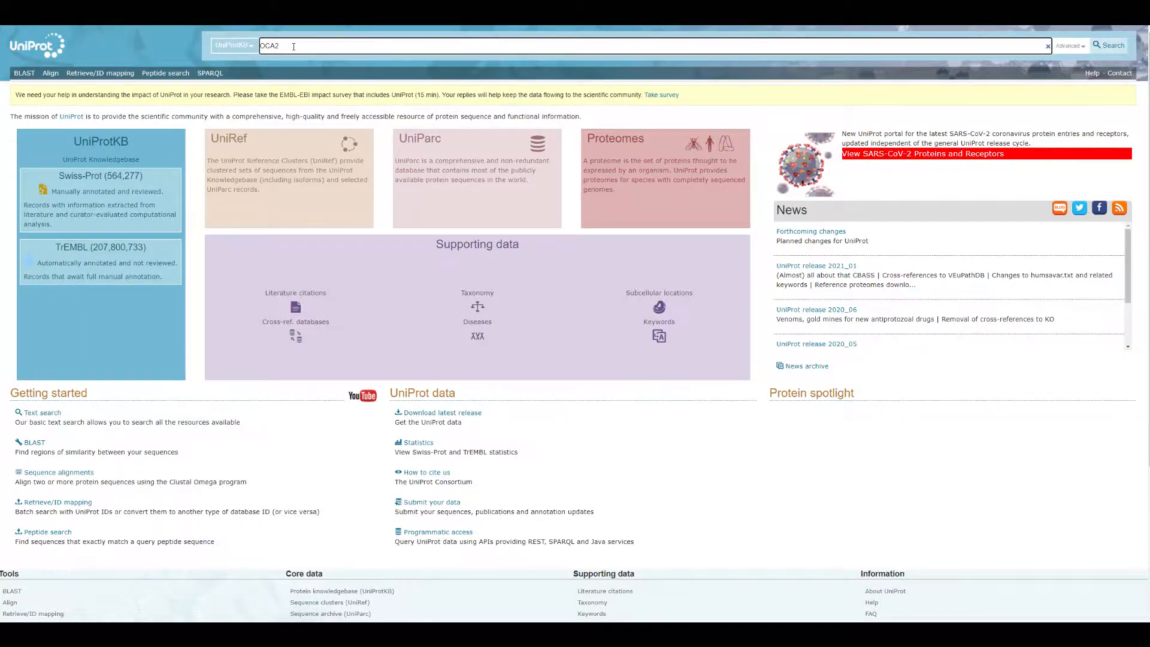
key(Return)
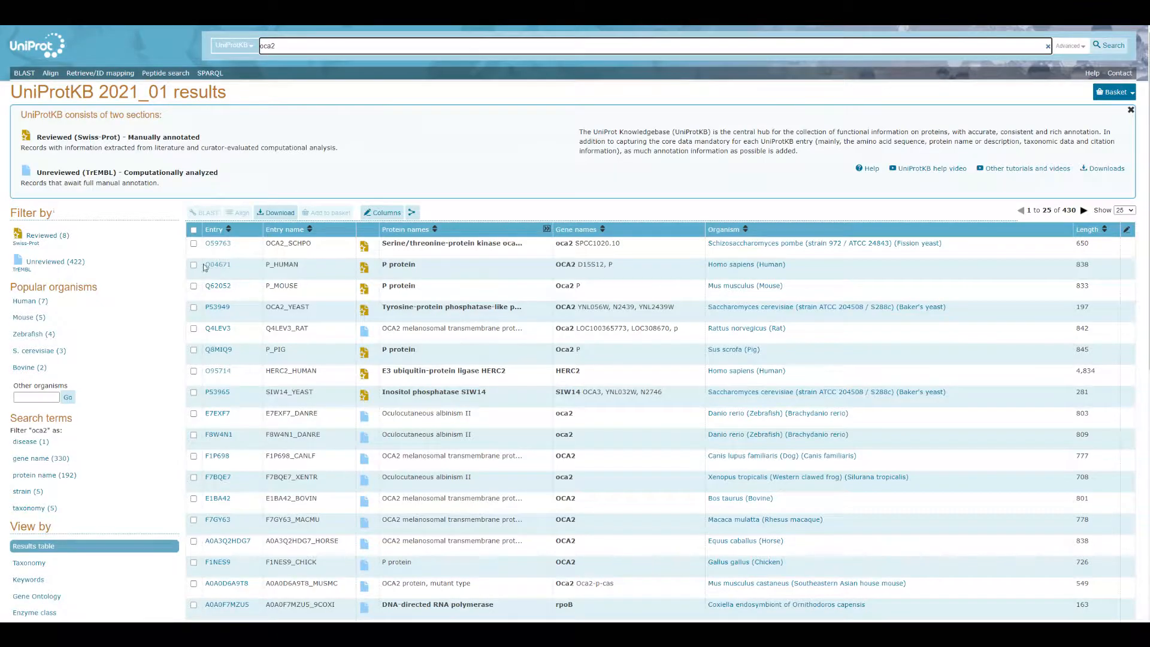
drag(421, 264, 384, 264)
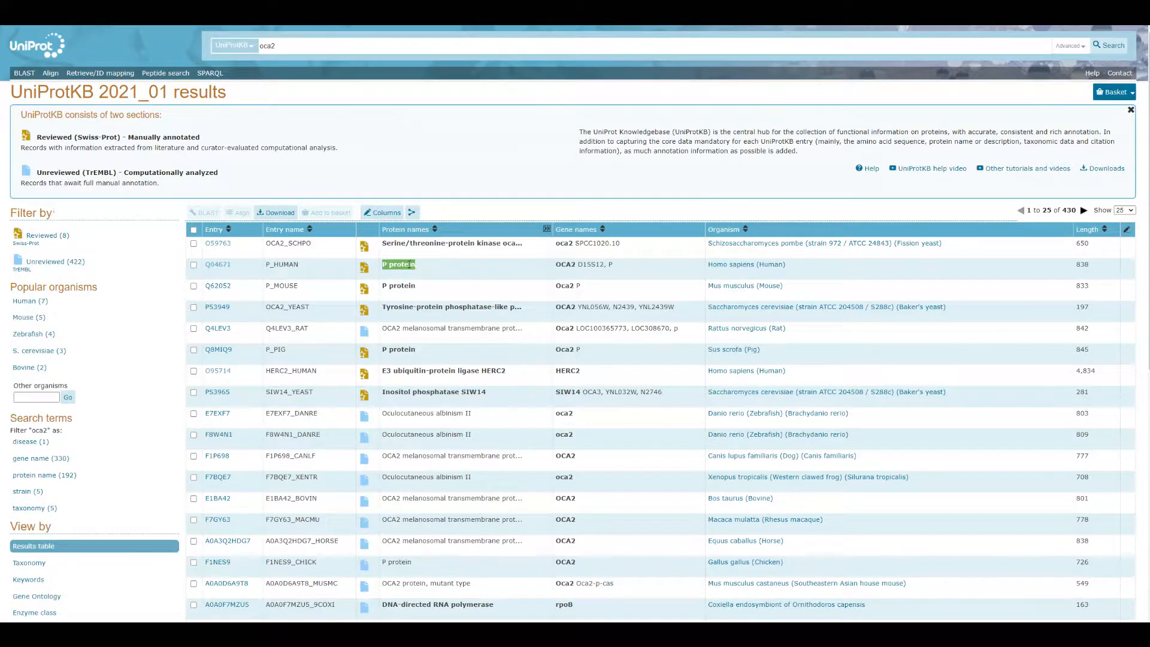
click(219, 266)
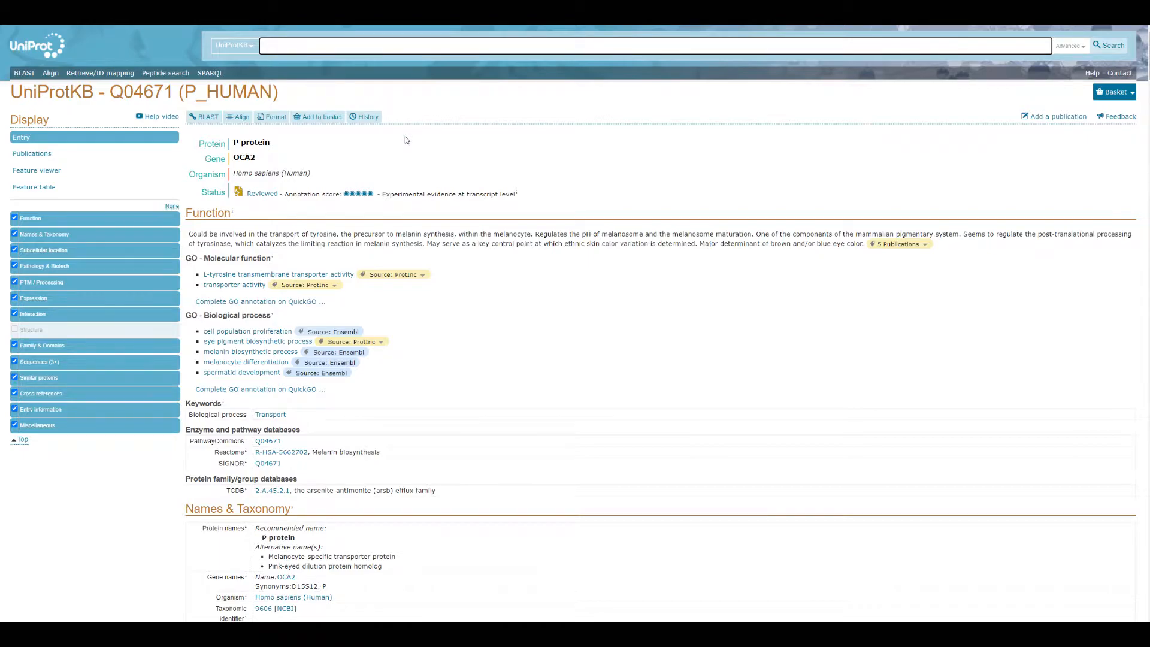
- Review the Function heading of the P protein entry and the publications cited for its function description
drag(245, 218, 185, 217)
click(522, 289)
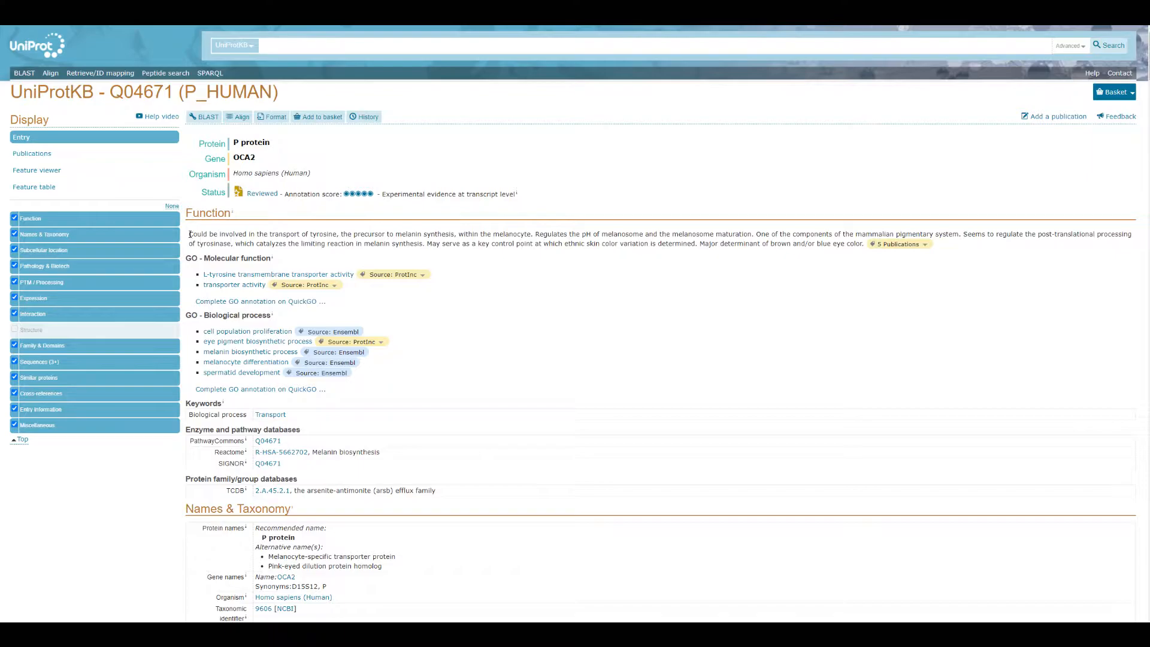
click(915, 244)
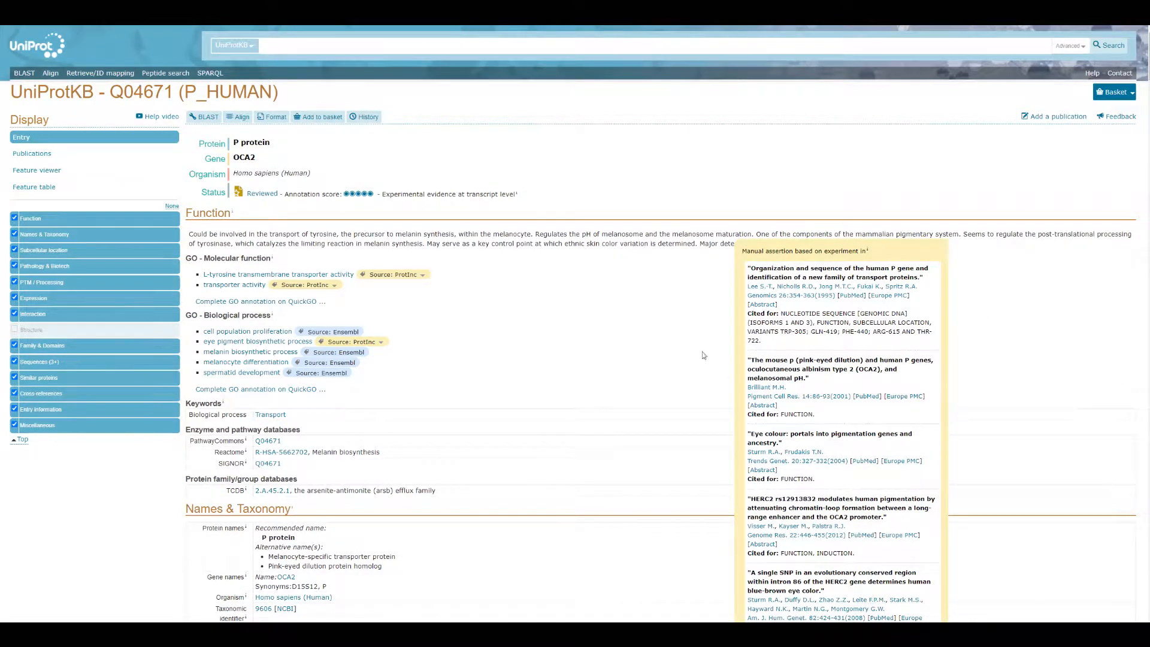
click(653, 287)
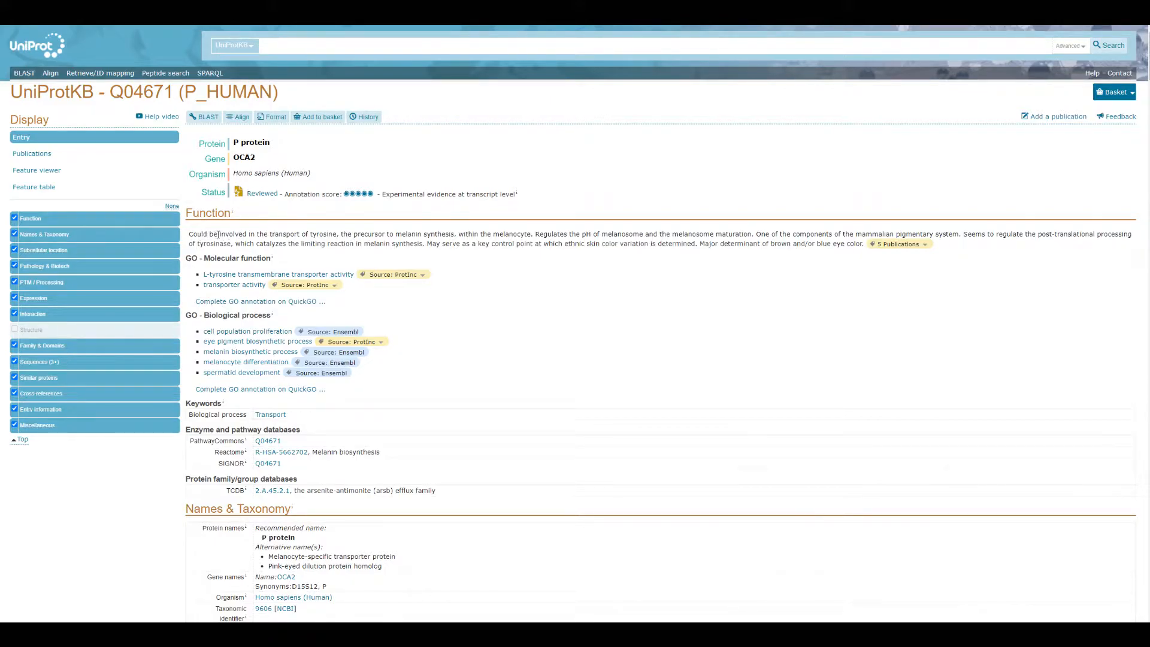
- Read the P protein's function text on tyrosine transport, melanosome pH and pigmentation, and show its cited publications again
drag(271, 235, 457, 235)
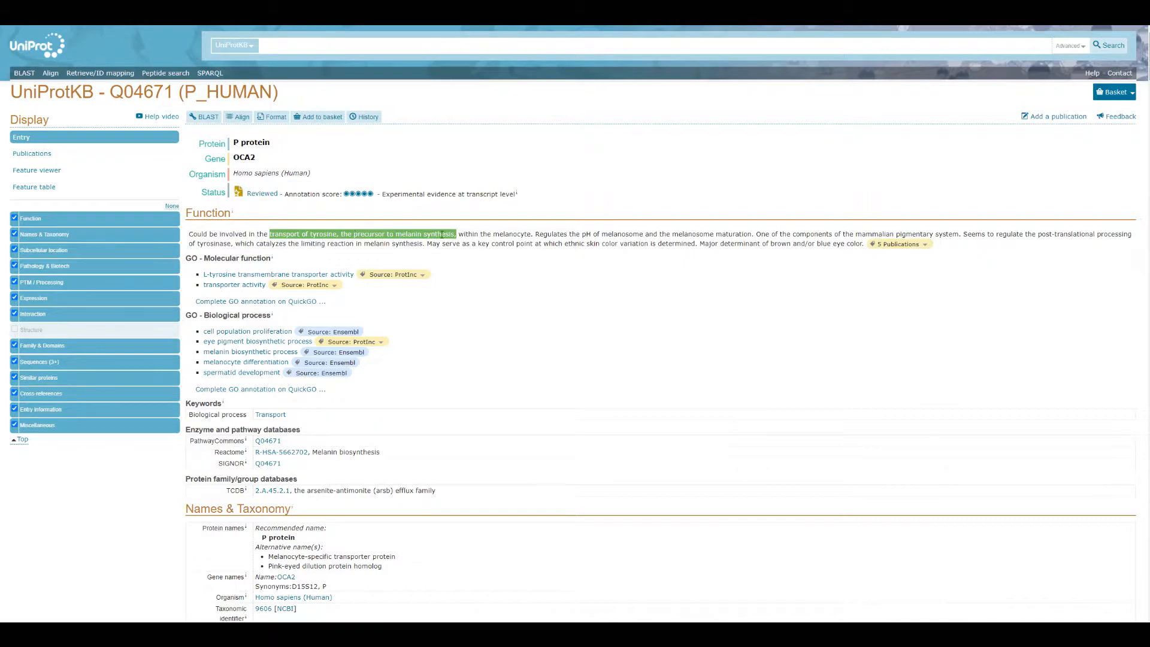
click(460, 235)
drag(460, 235, 752, 235)
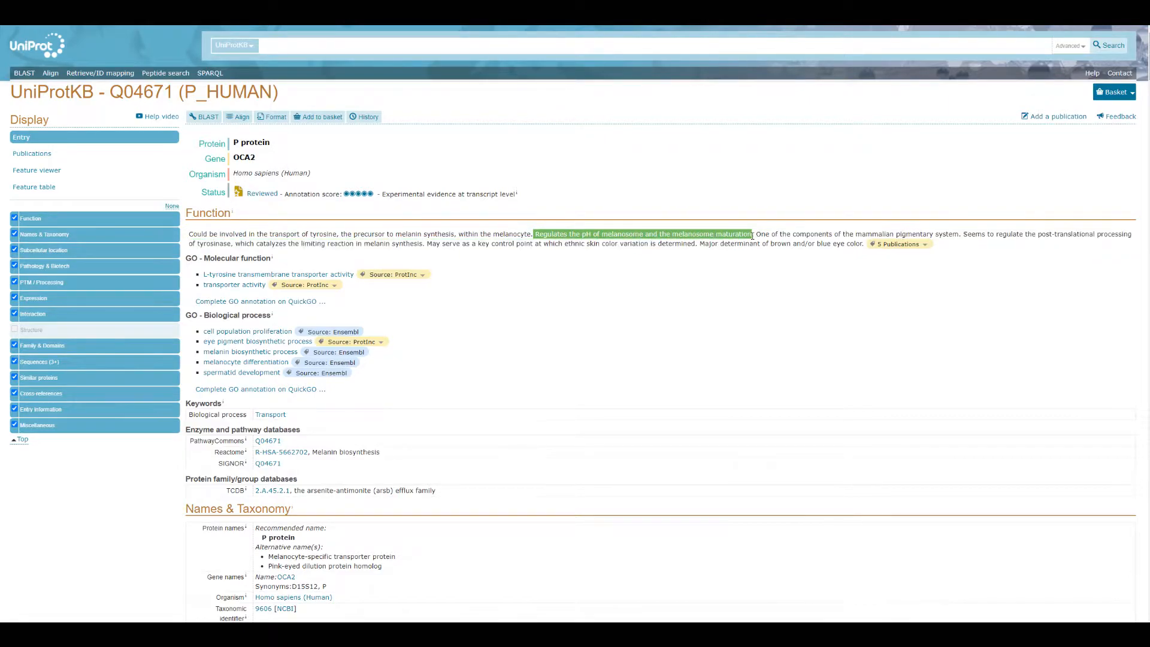
click(719, 276)
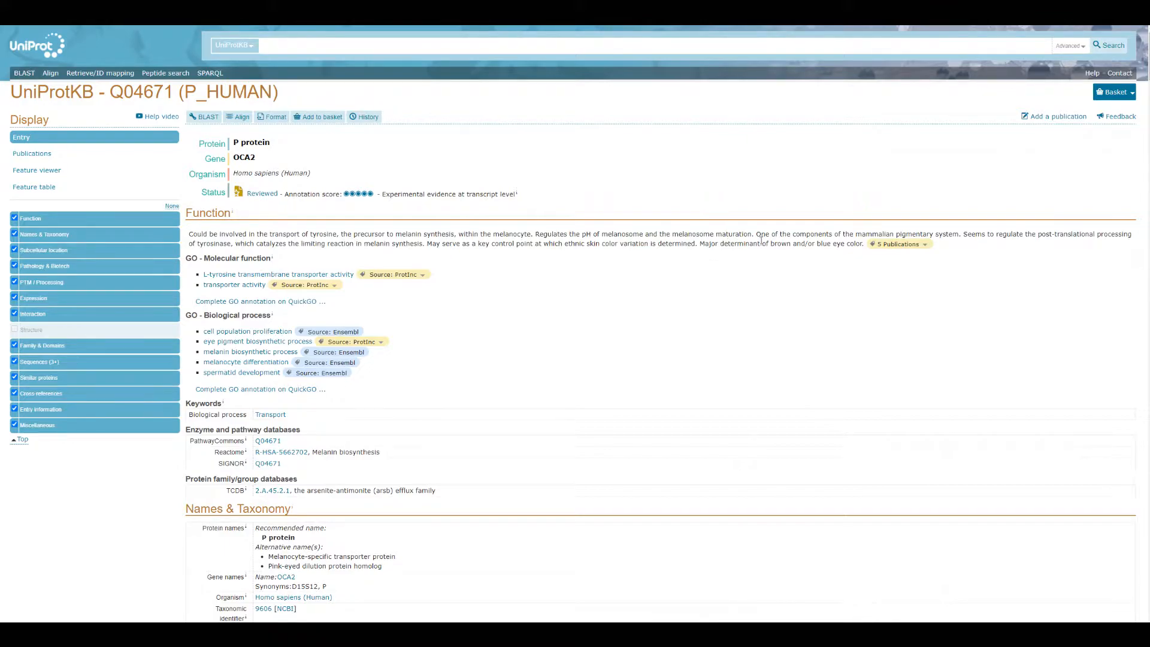
drag(756, 234, 673, 229)
click(679, 265)
mouse_move(1148, 54)
mouse_down()
mouse_move(1148, 549)
mouse_move(1148, 48)
mouse_up()
click(924, 246)
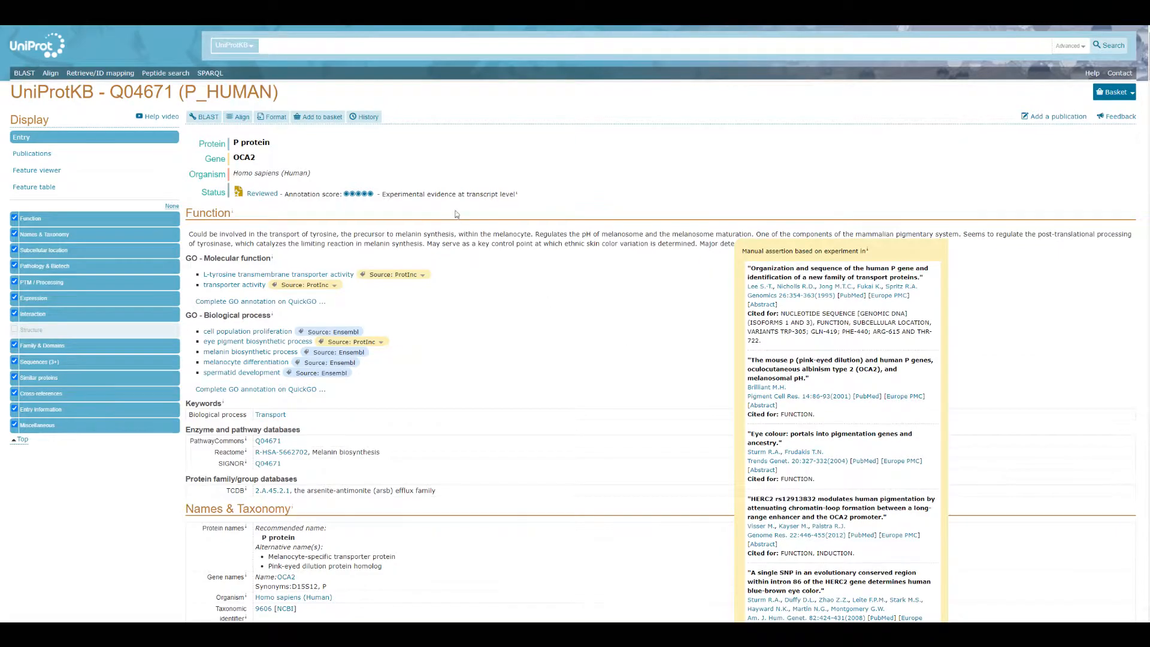
- Search UniProtKB for HERC2 and open the human E3 ubiquitin-protein ligase HERC2 entry, O95714
click(279, 43)
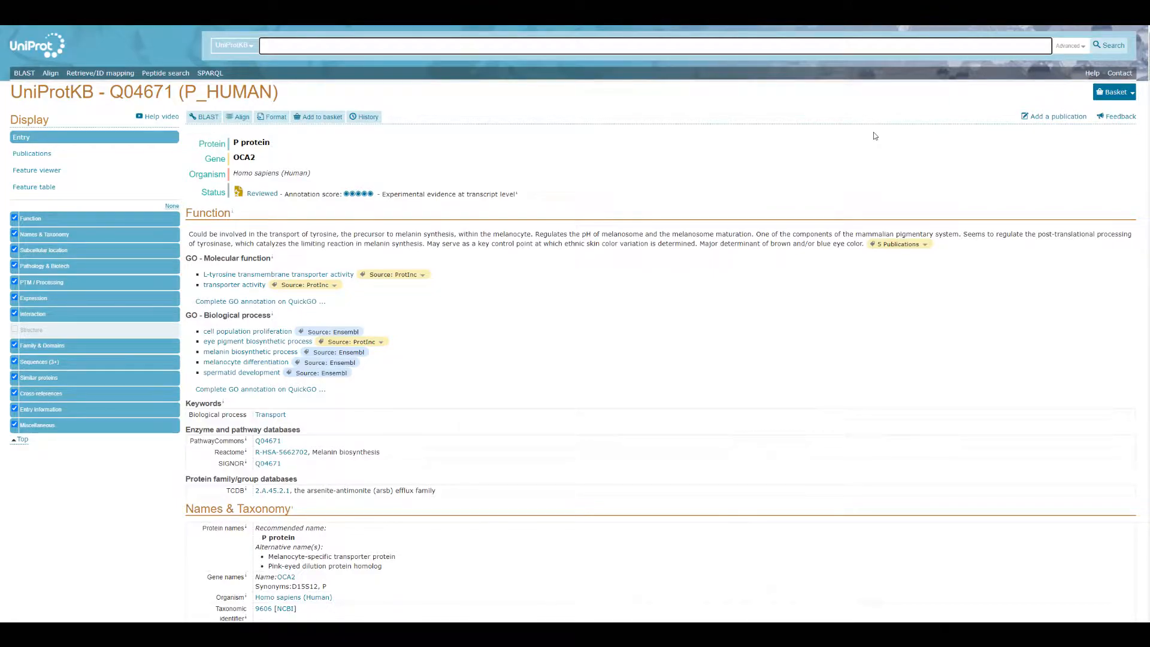
text(HERC)
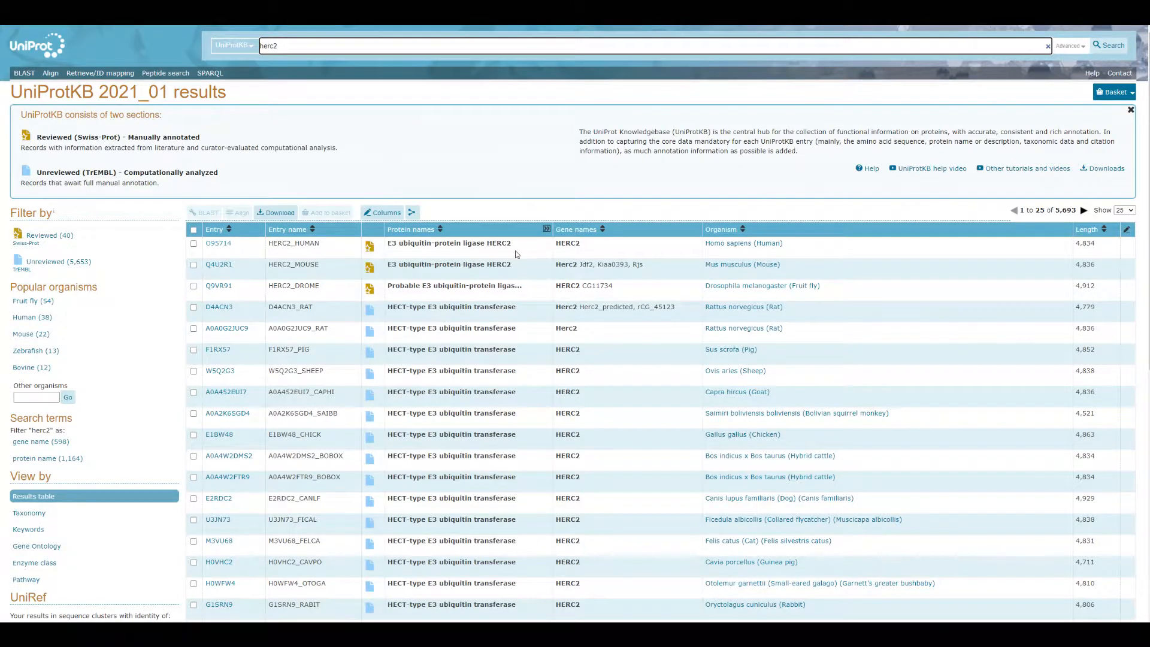
click(220, 245)
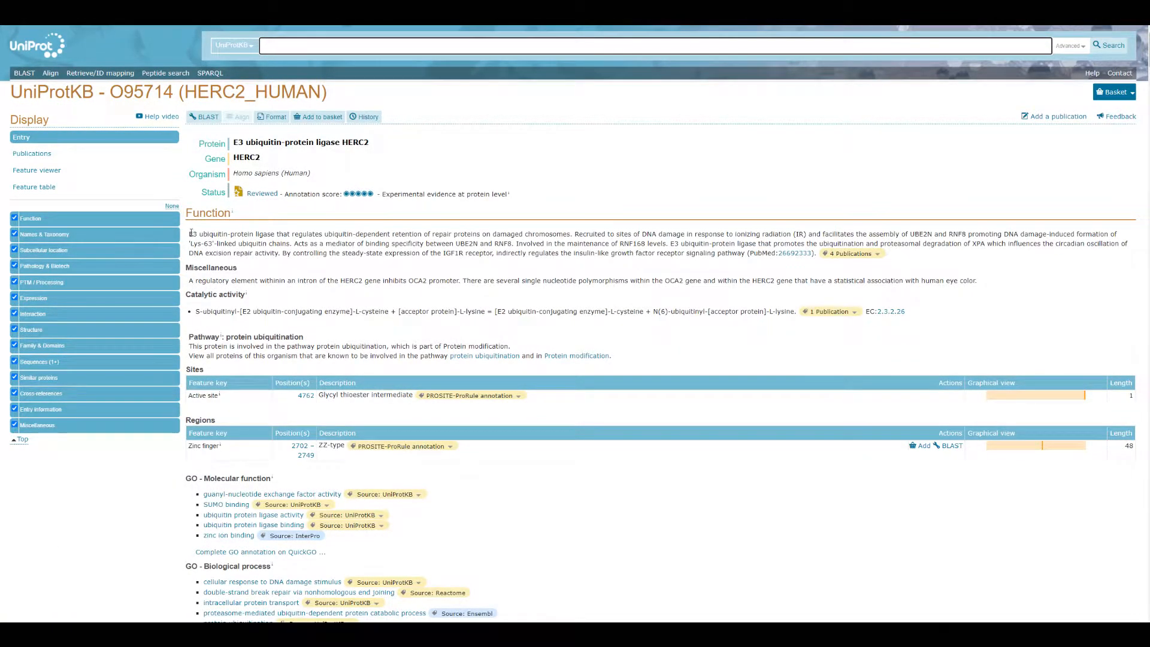
- Examine the HERC2 entry's protein and gene names and its Miscellaneous note on the OCA2 promoter and eye-color polymorphisms
drag(384, 147, 234, 159)
click(268, 160)
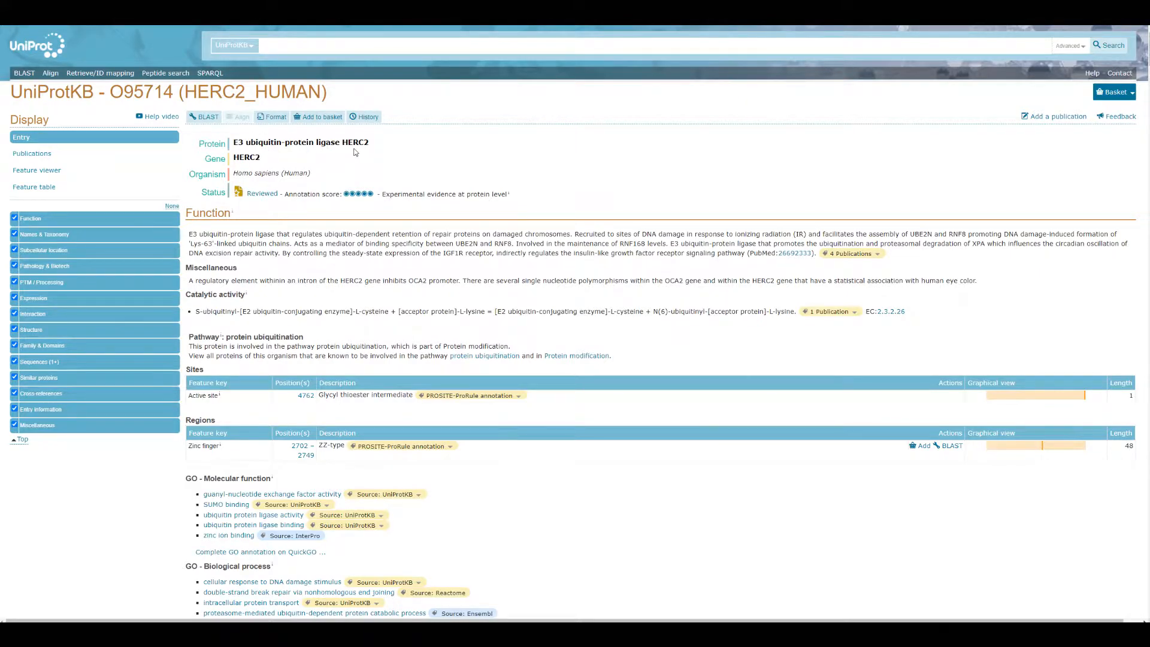
drag(241, 267, 182, 274)
drag(340, 282, 454, 284)
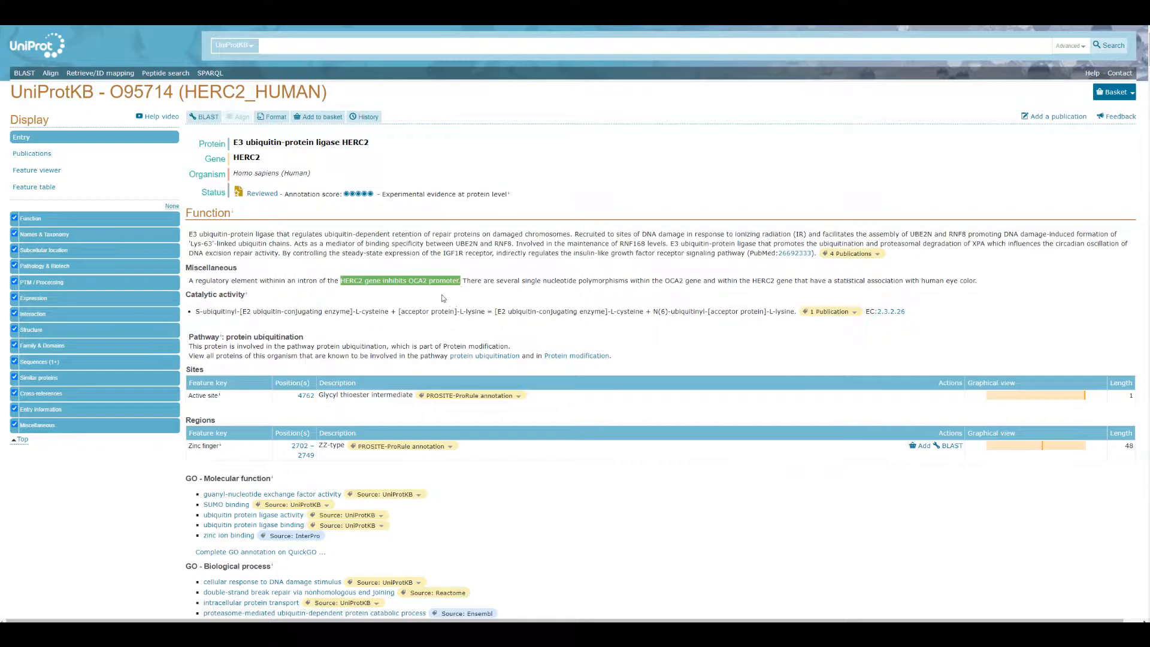
click(434, 300)
mouse_move(459, 281)
mouse_down()
mouse_move(349, 279)
mouse_move(451, 279)
mouse_up()
click(423, 292)
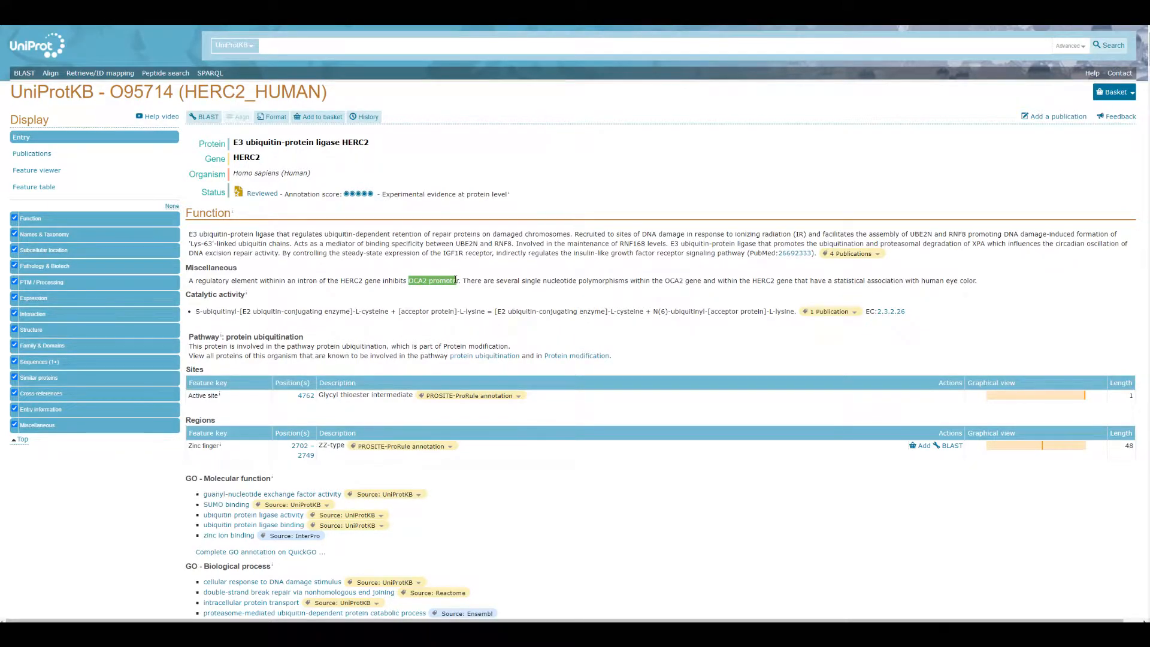
drag(463, 281, 980, 283)
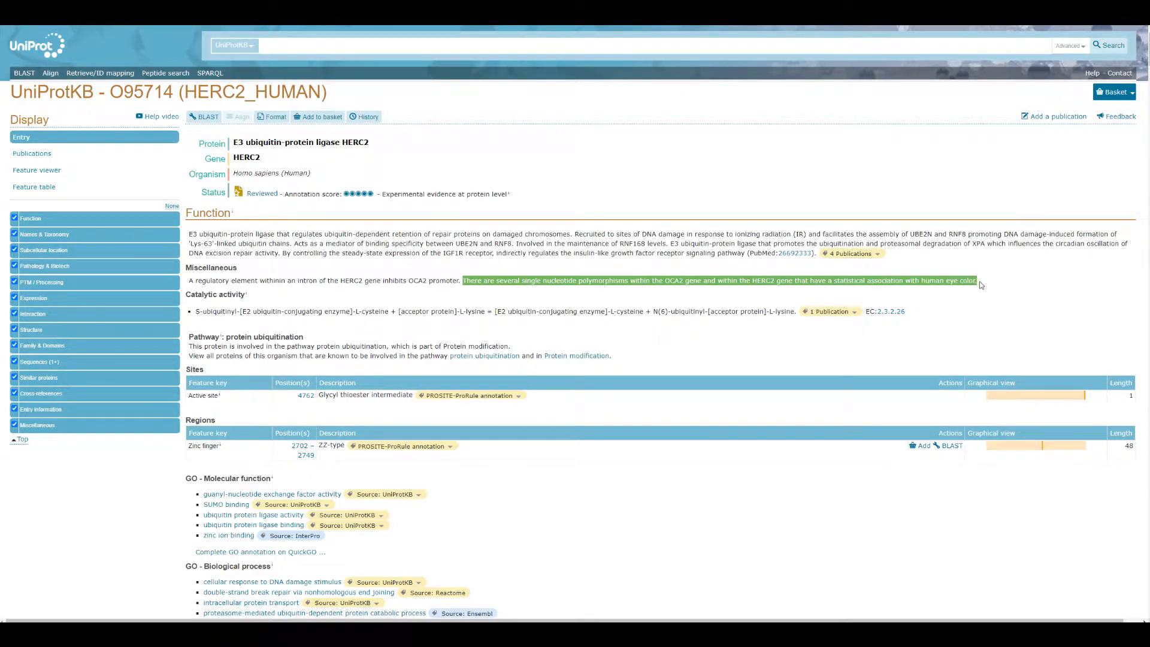
click(958, 301)
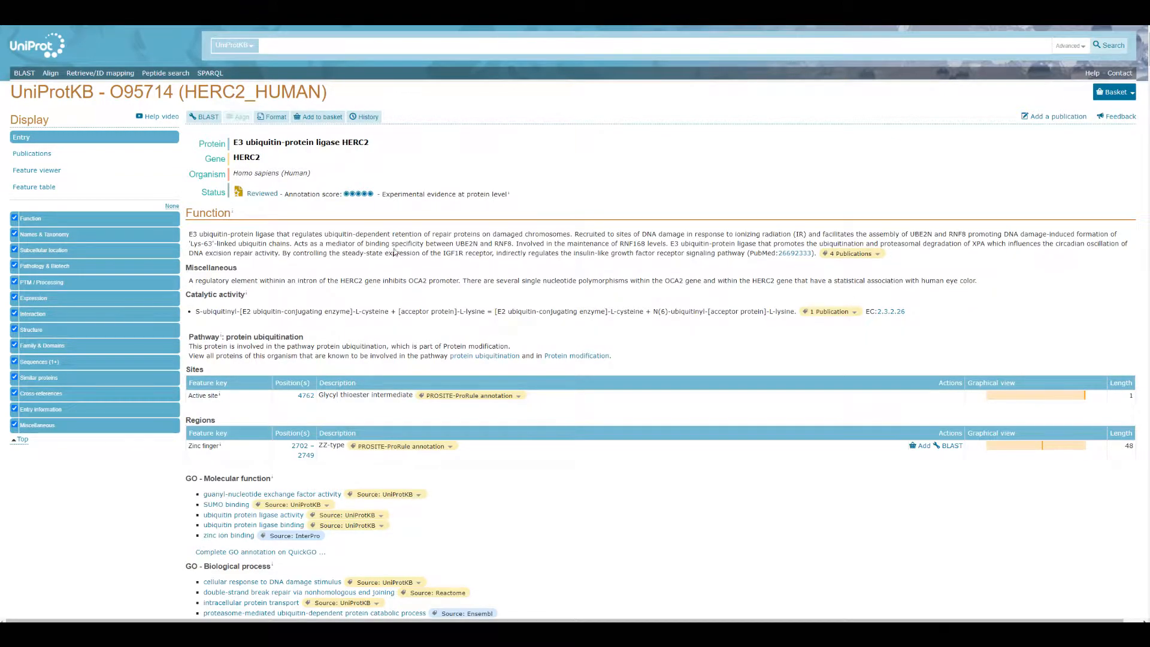
drag(524, 281, 536, 281)
- In the HERC2 entry's Structure section, rotate the 2KEO model, and display and rotate the 3KCI X-ray structure
scroll(661, 321, down, 20)
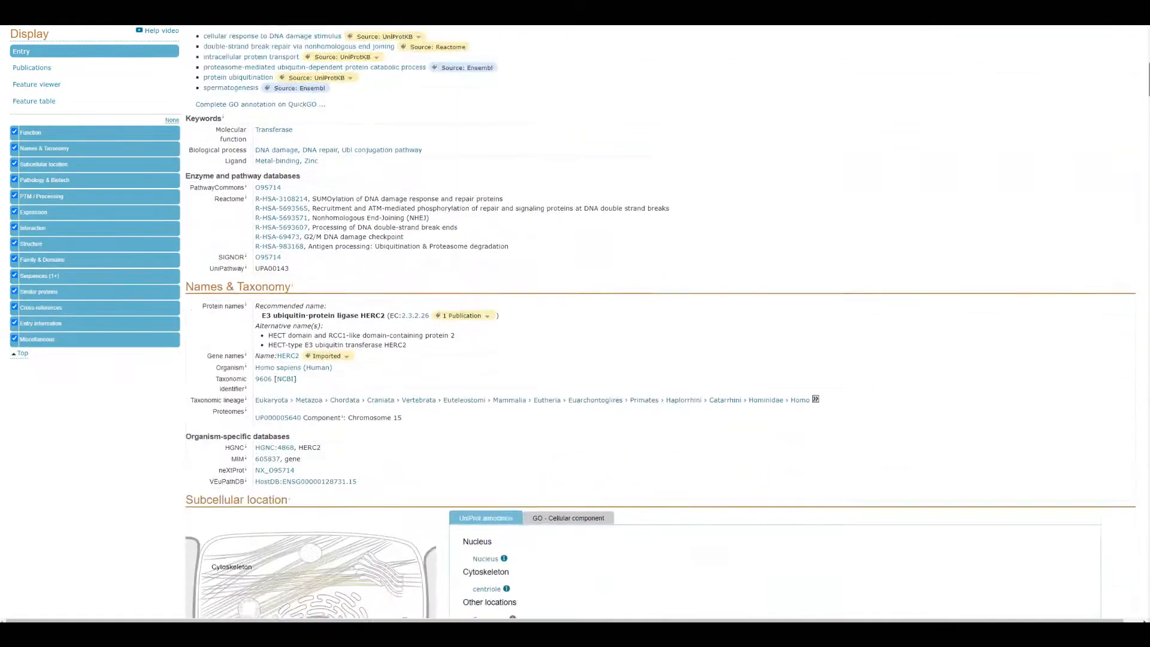
scroll(662, 321, down, 20)
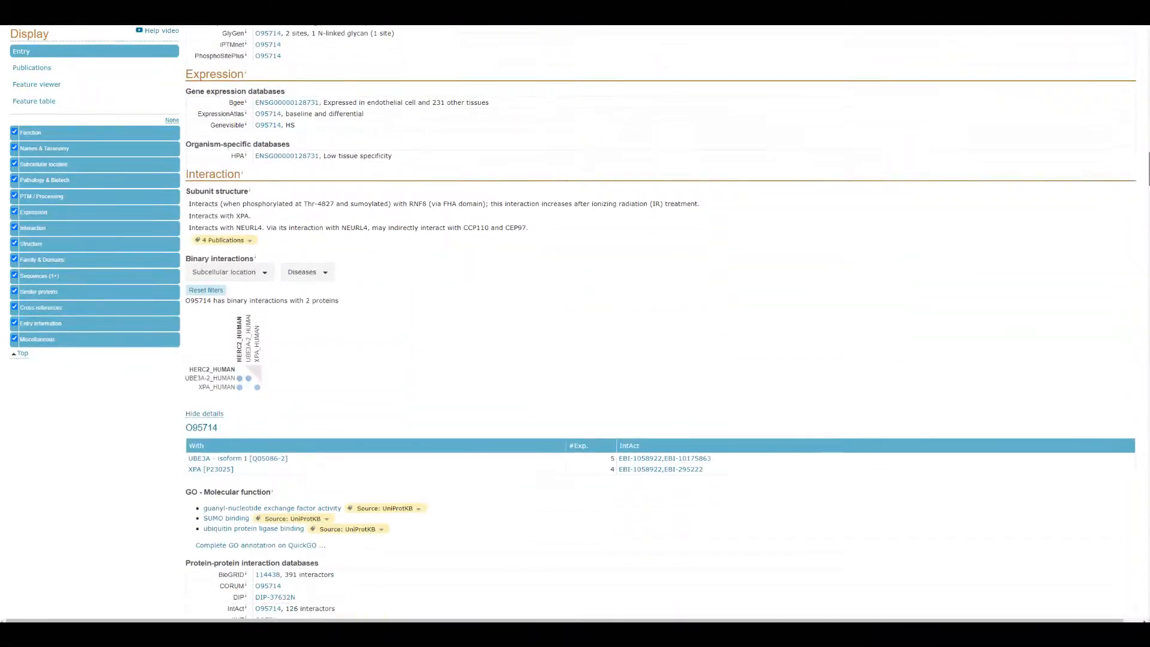
scroll(422, 257, down, 10)
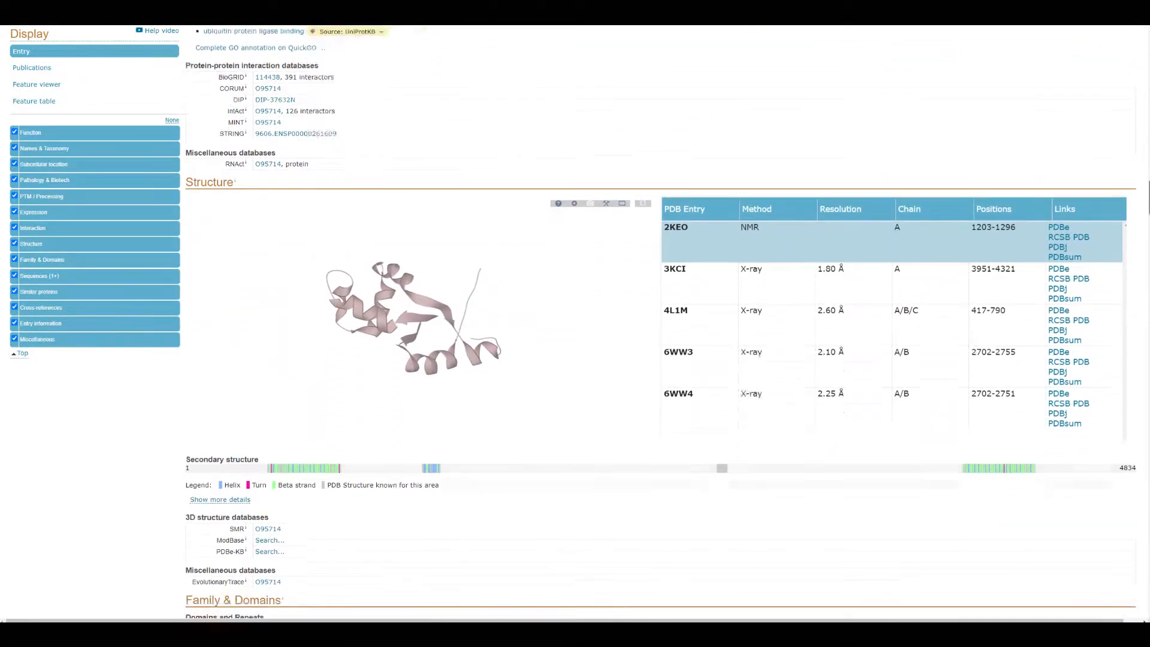
drag(422, 257, 418, 230)
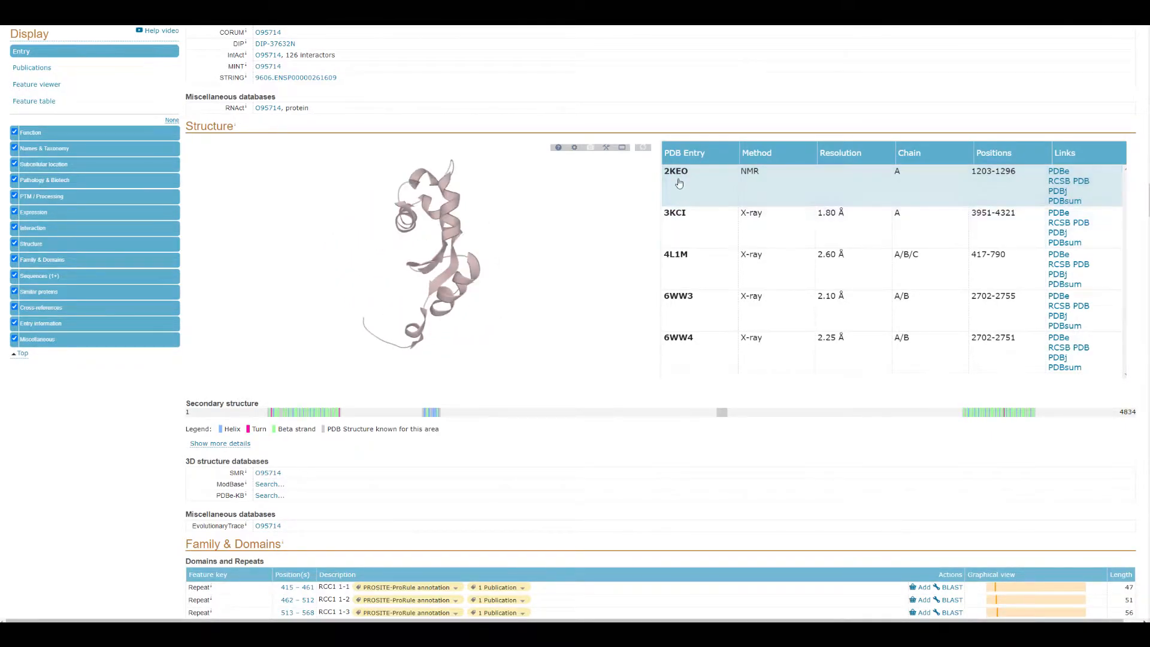
click(678, 220)
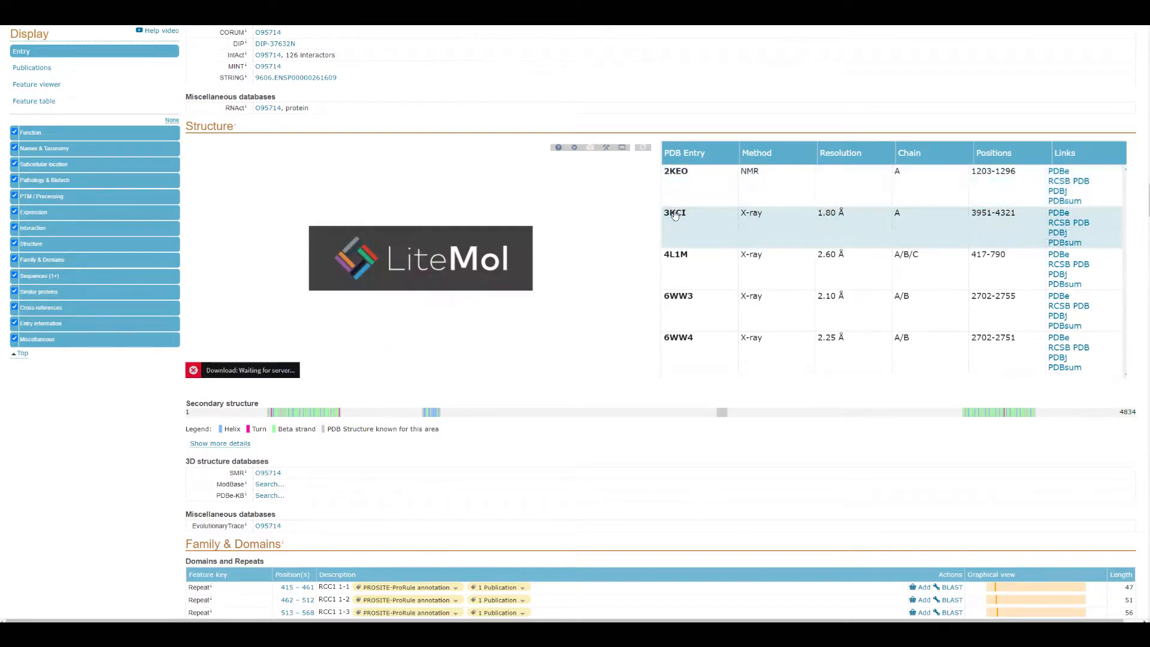
mouse_move(446, 318)
mouse_down()
mouse_move(446, 354)
mouse_move(480, 338)
mouse_move(437, 281)
mouse_move(420, 324)
mouse_move(429, 311)
mouse_up()
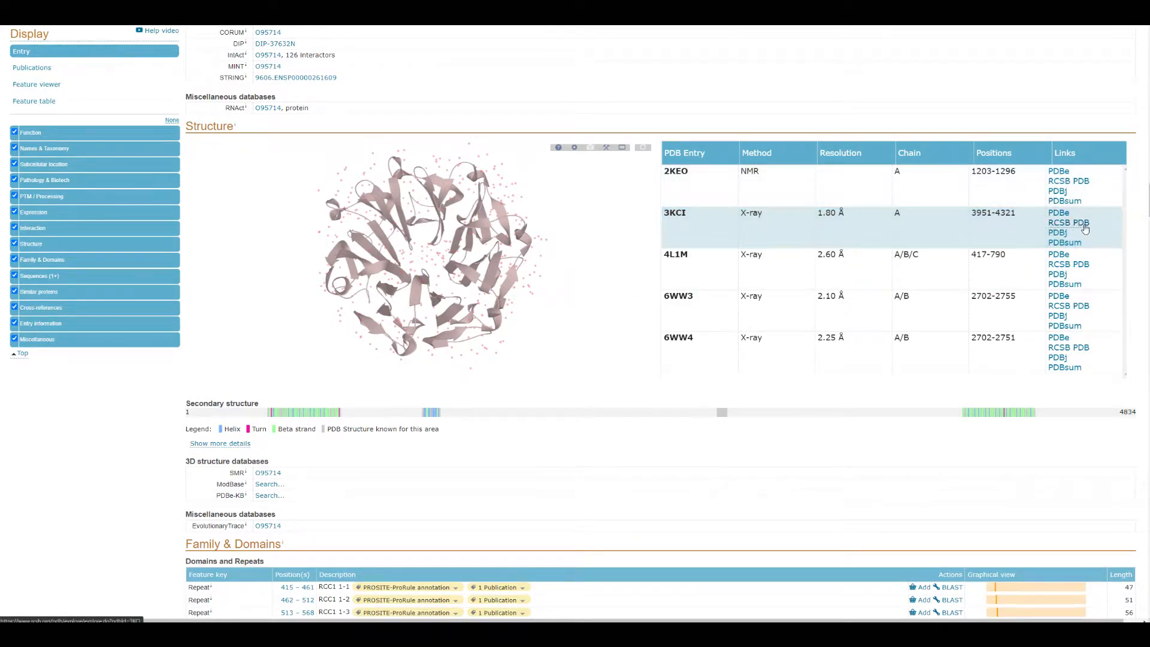
- Open the RCSB PDB page for 3KCI from the HERC2 entry and download the structure in PDB Format
click(1082, 225)
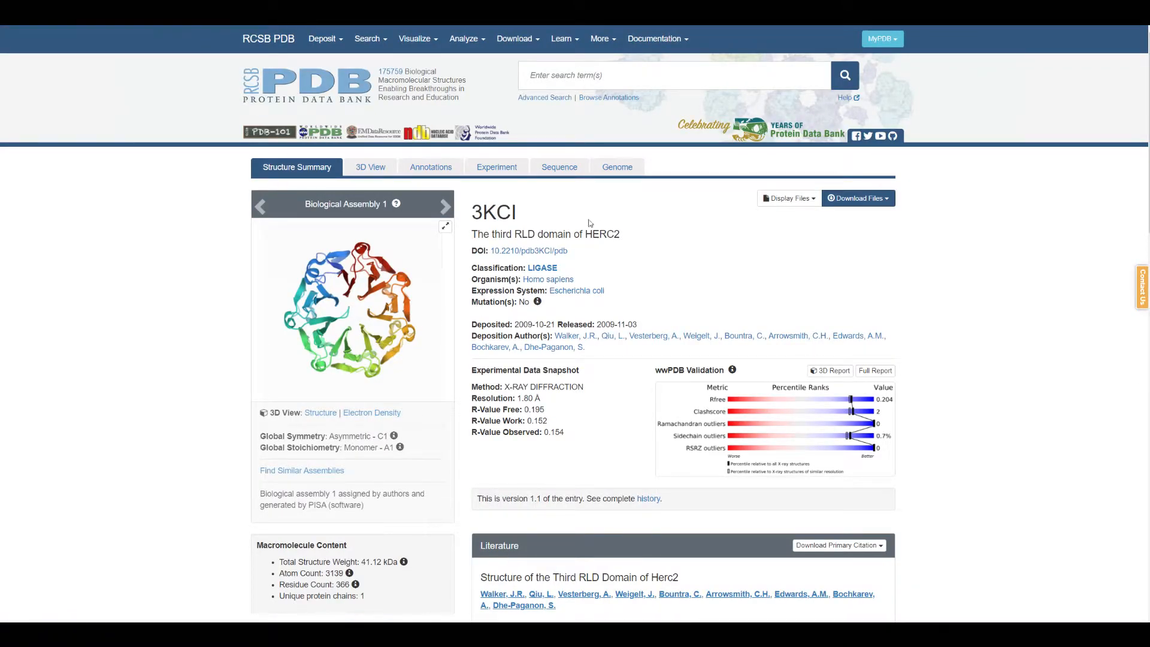
drag(520, 224, 474, 212)
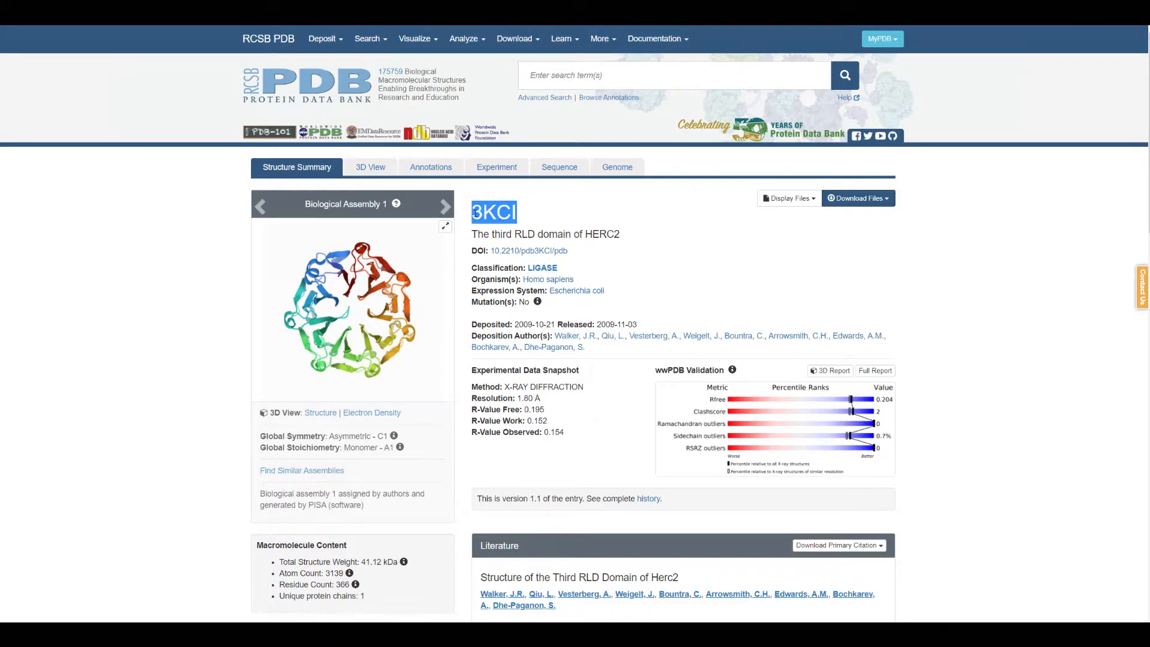
click(624, 234)
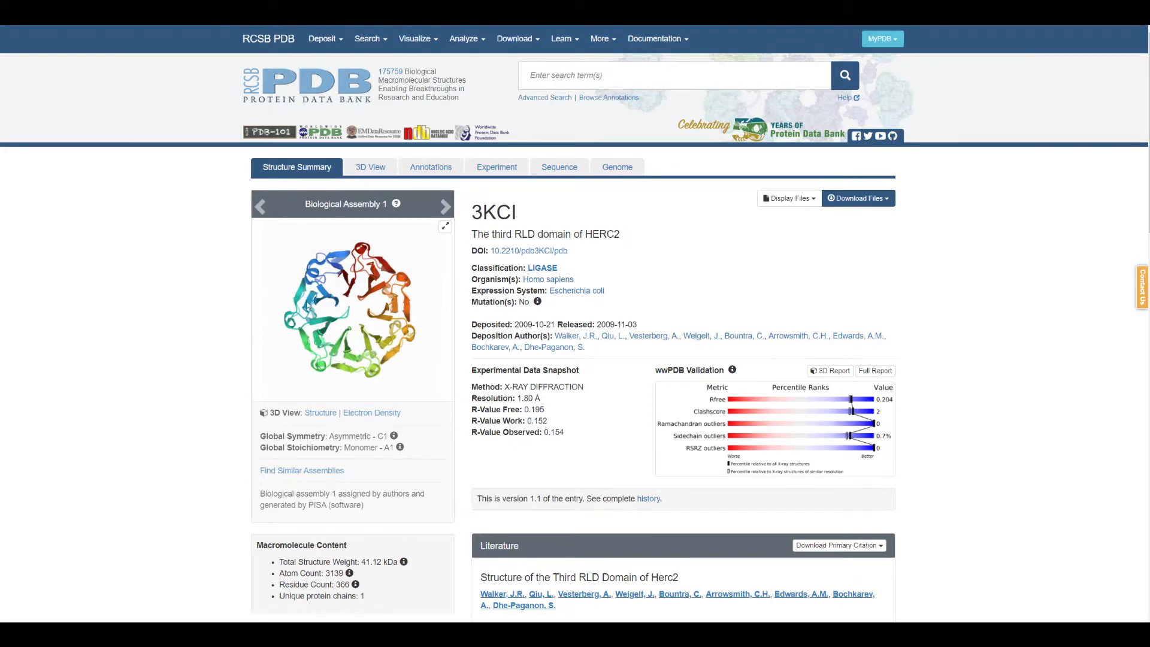
click(862, 198)
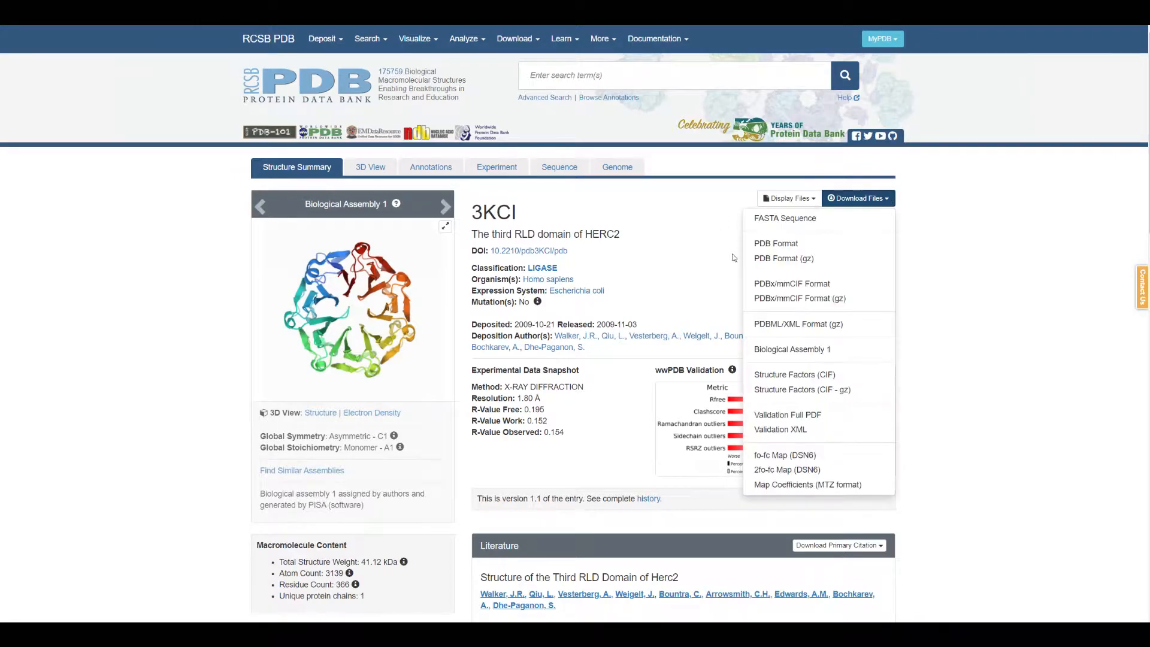
click(779, 243)
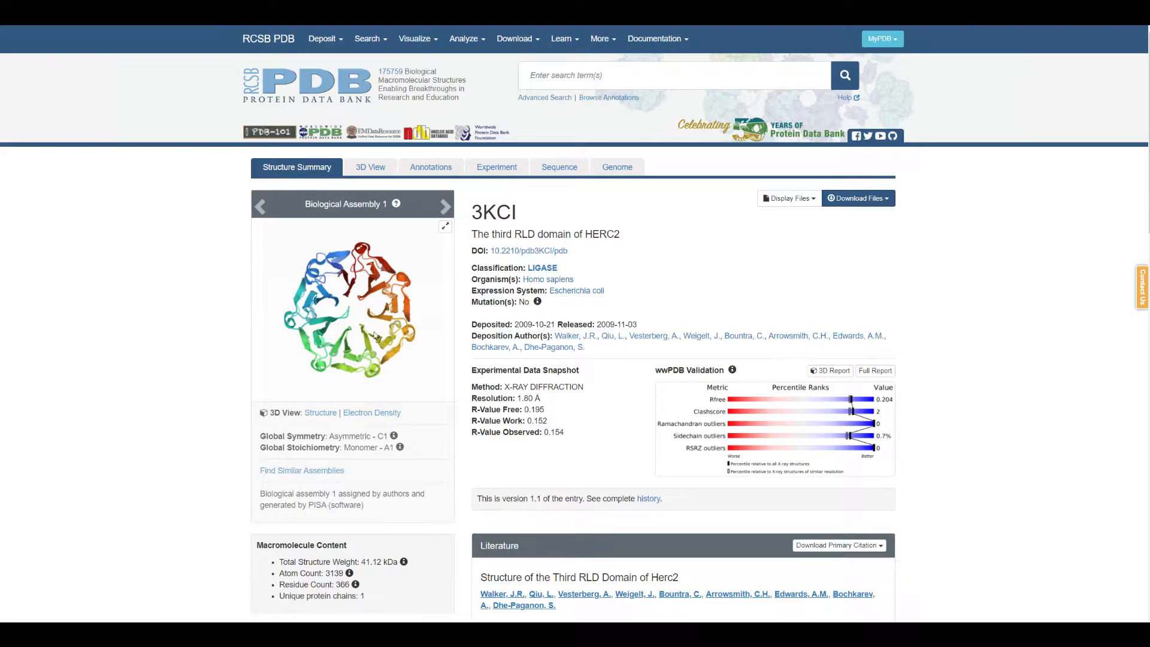
- Load the 3KCI structure file into PyMOL and rotate the protein model to view it from several sides
drag(525, 406, 624, 346)
click(740, 137)
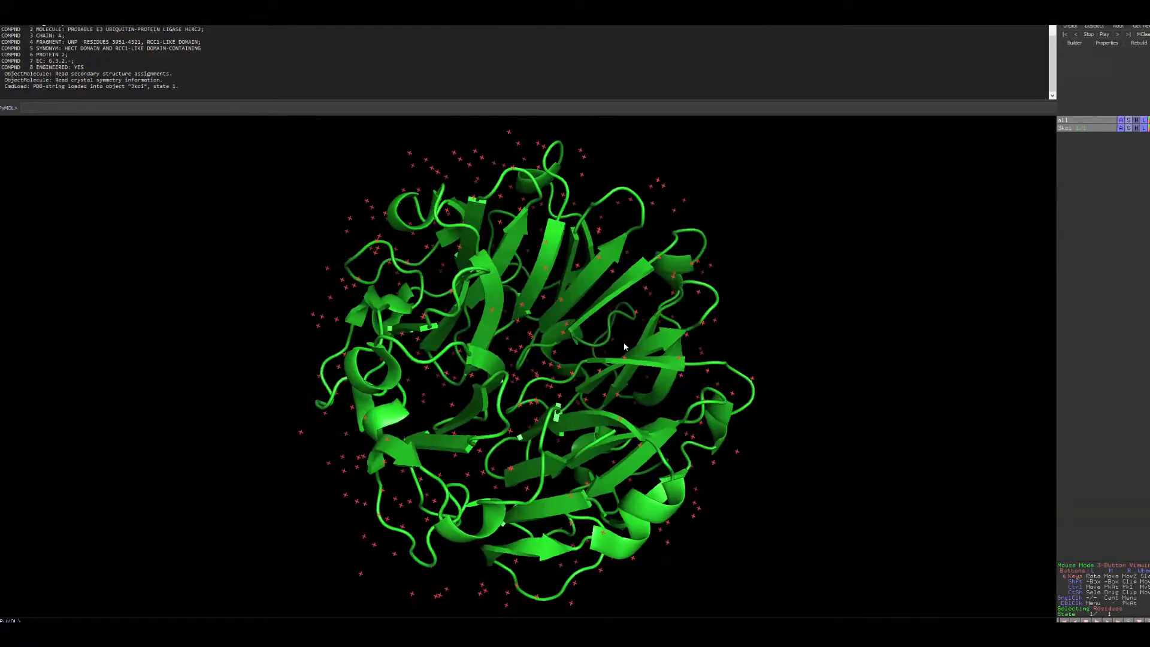
drag(418, 350, 565, 422)
drag(502, 487, 408, 411)
drag(575, 430, 530, 400)
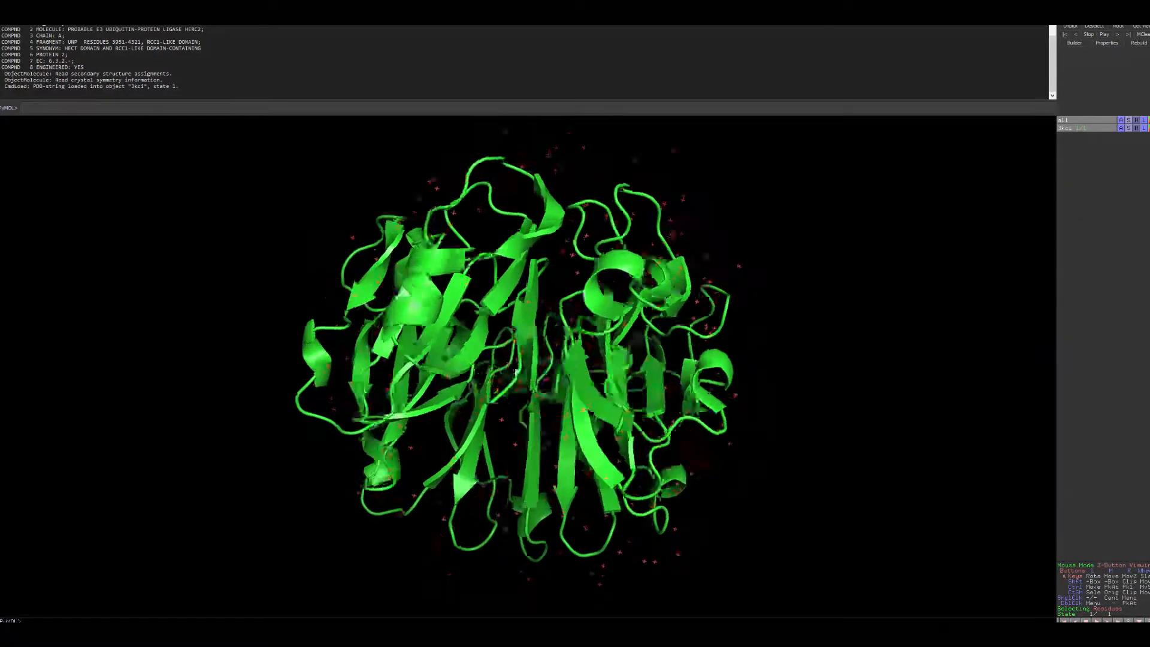
drag(597, 394, 557, 460)
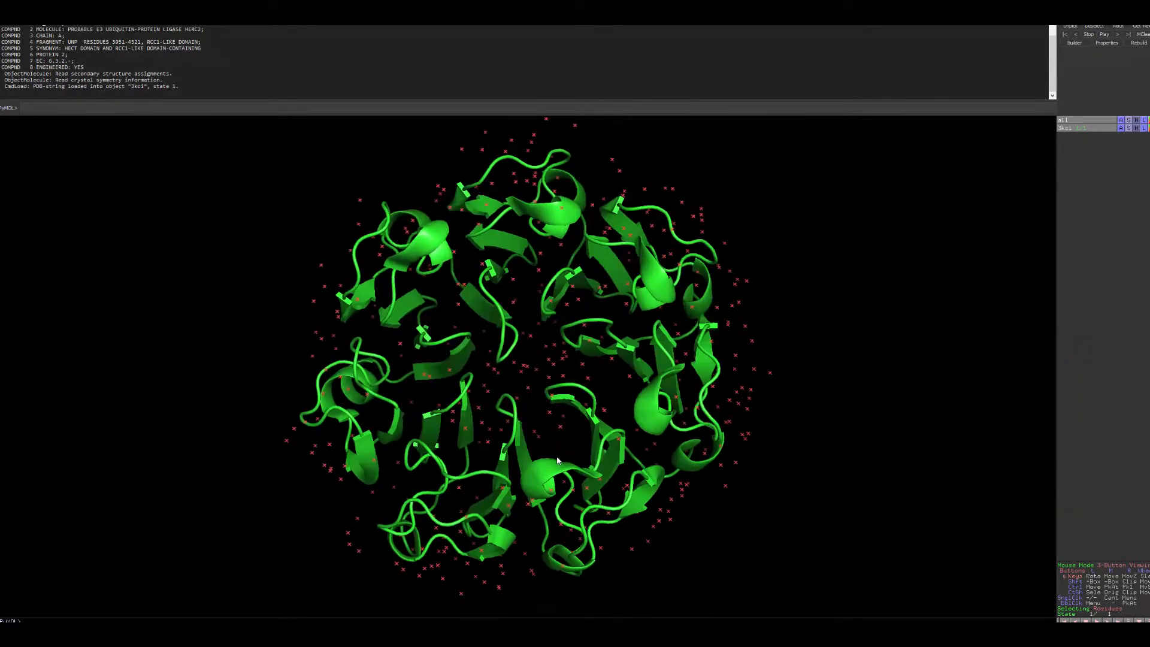
- Show the surface of the 3KCI protein and inspect its central opening up close from several angles
drag(381, 390, 602, 422)
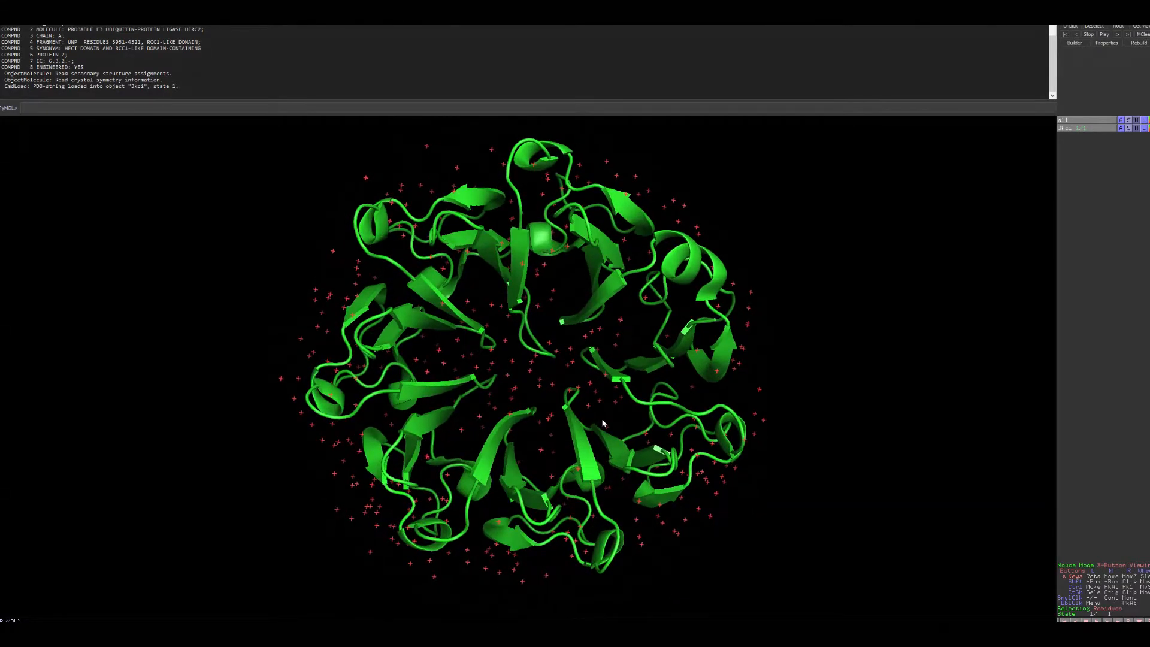
drag(590, 469, 574, 291)
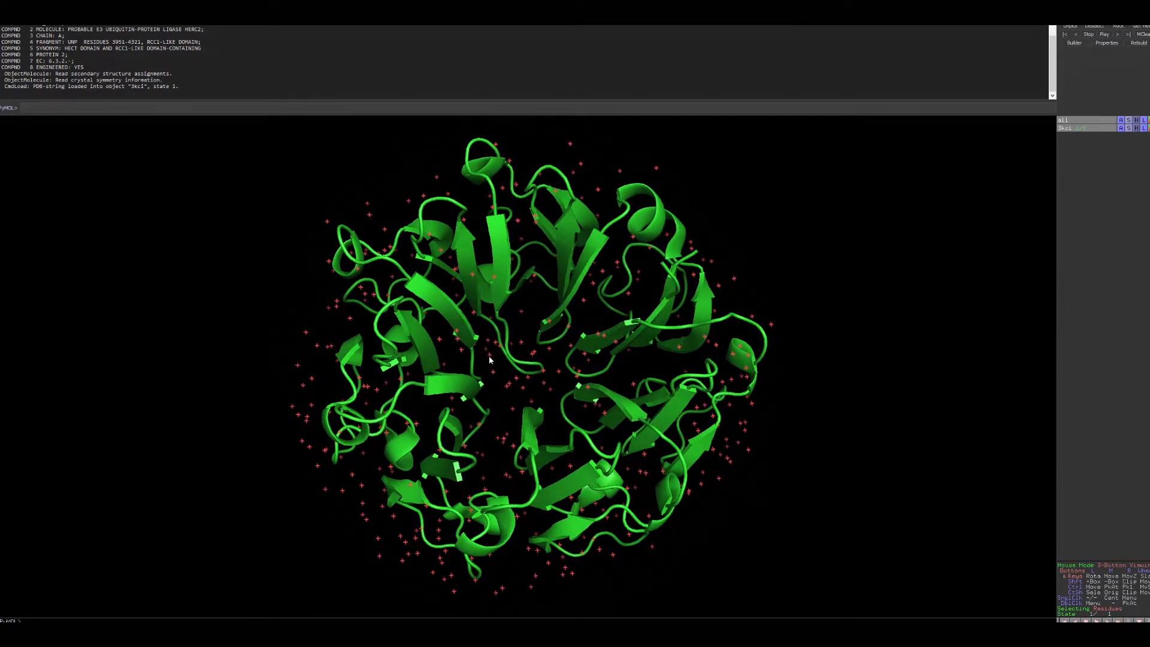
click(1130, 131)
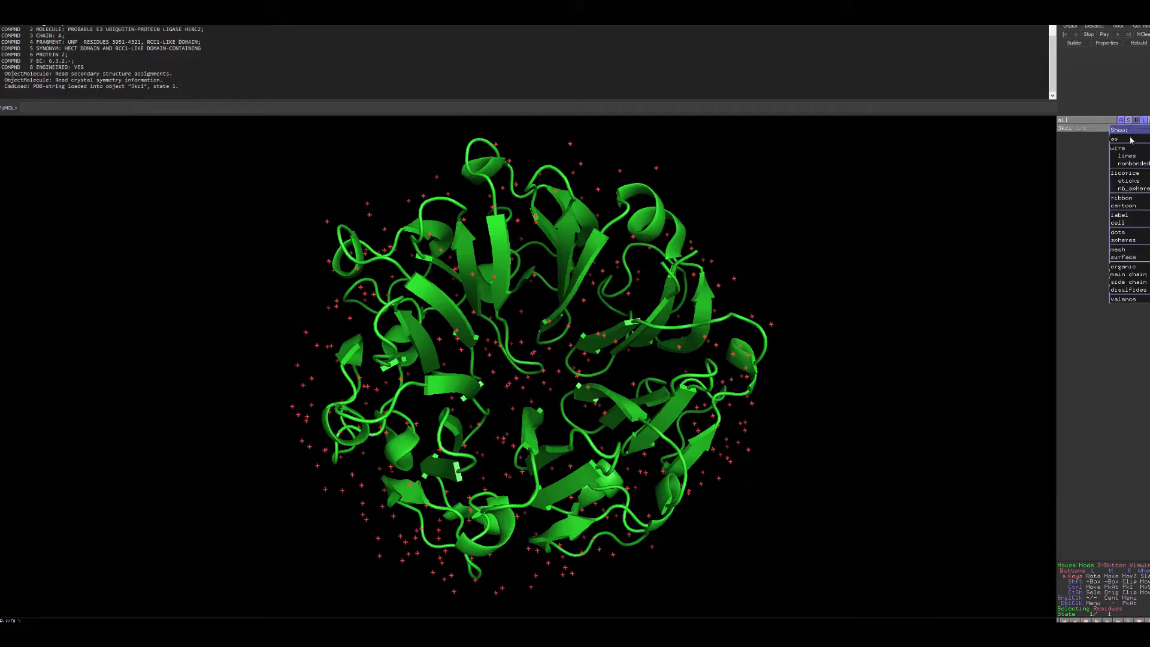
click(1124, 258)
drag(568, 438, 575, 409)
right_drag(687, 346, 656, 376)
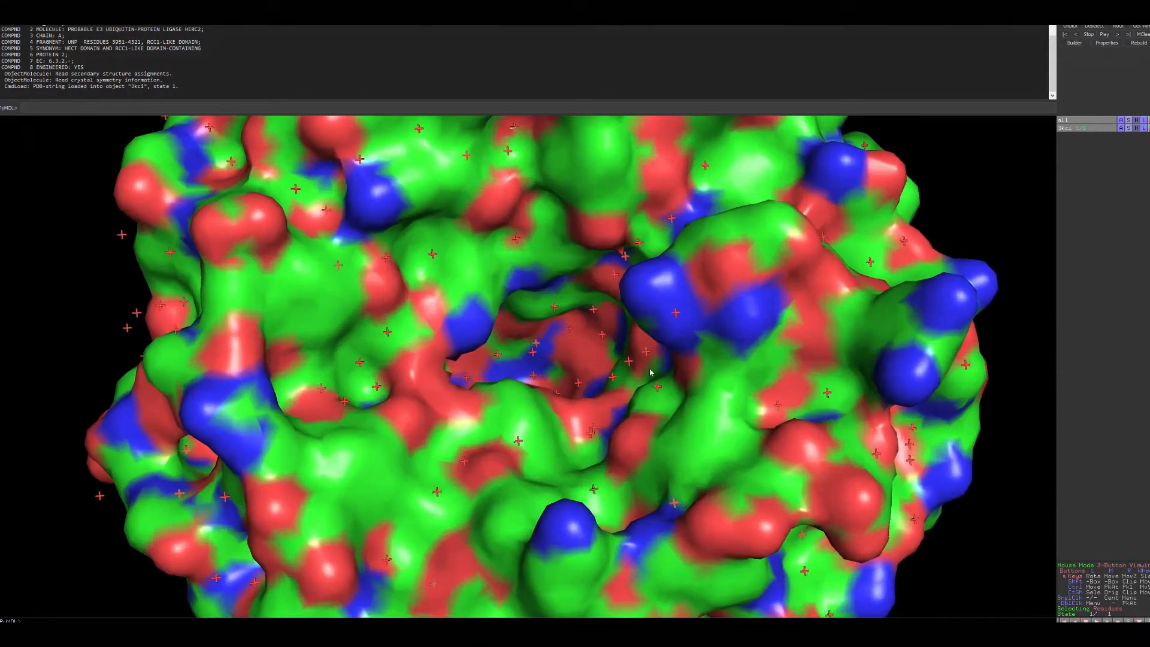
drag(744, 409, 634, 307)
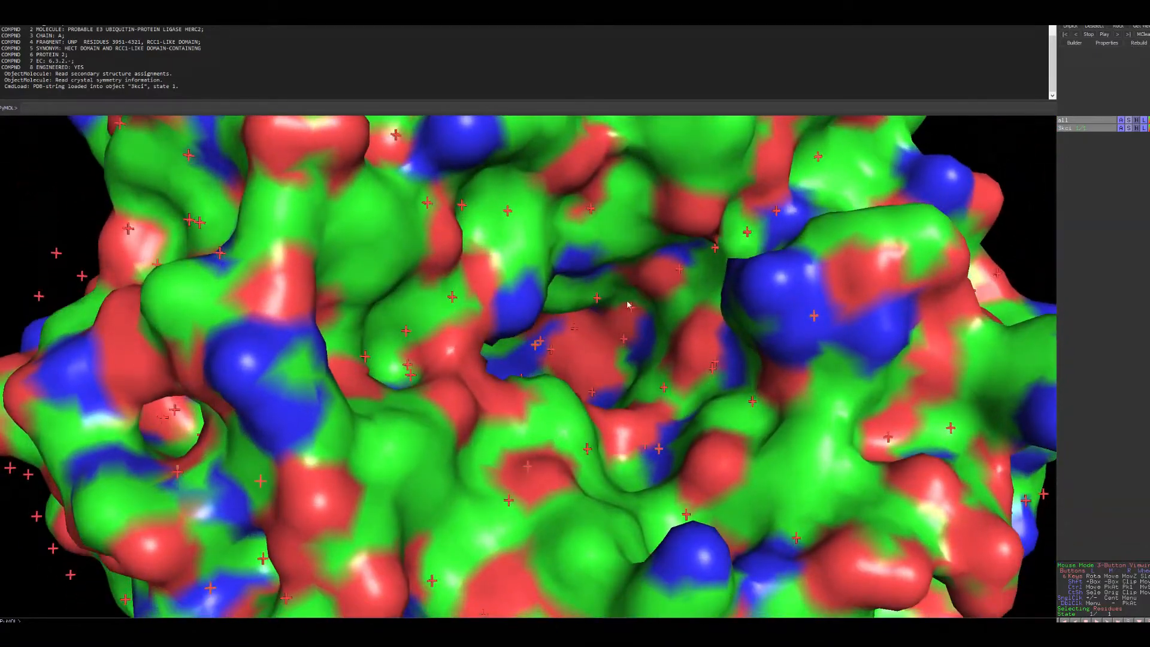
drag(645, 244, 619, 308)
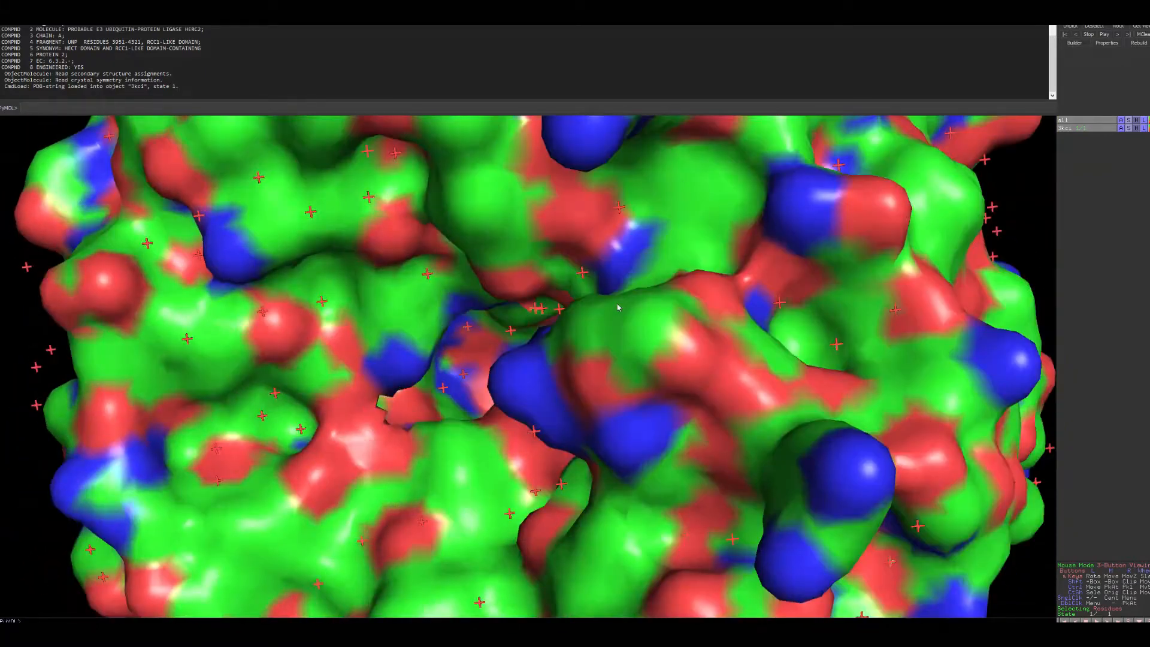
- Hide the waters around 3KCI and rotate the whole surface model to view it from several sides
click(1138, 128)
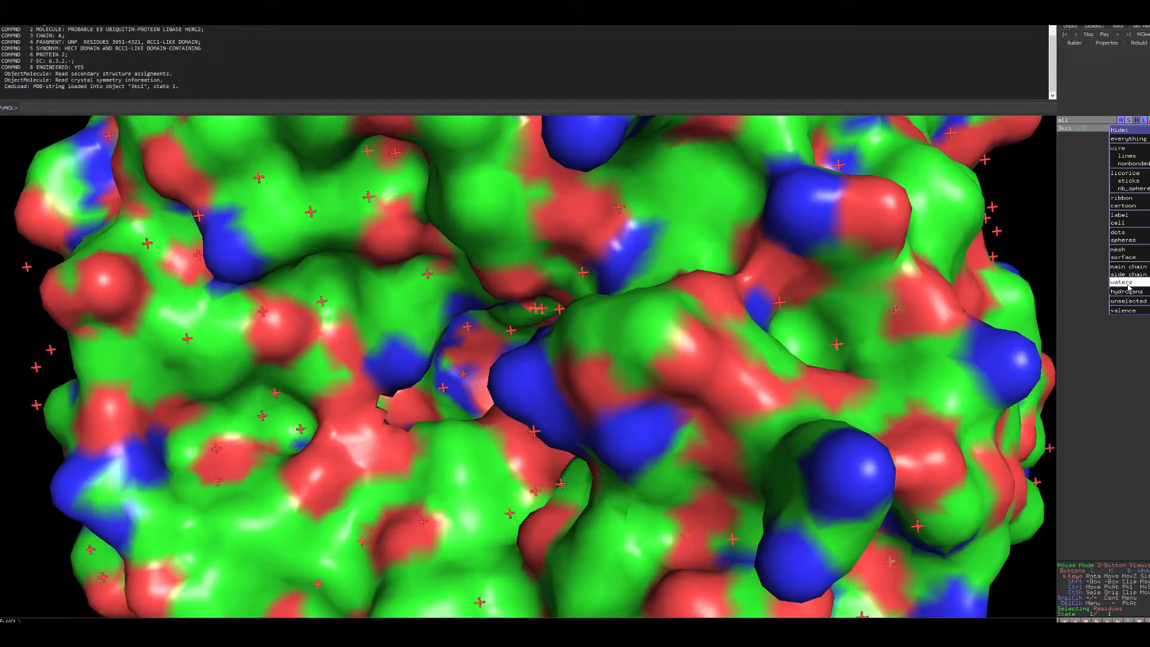
right_drag(633, 303, 664, 25)
drag(591, 309, 536, 333)
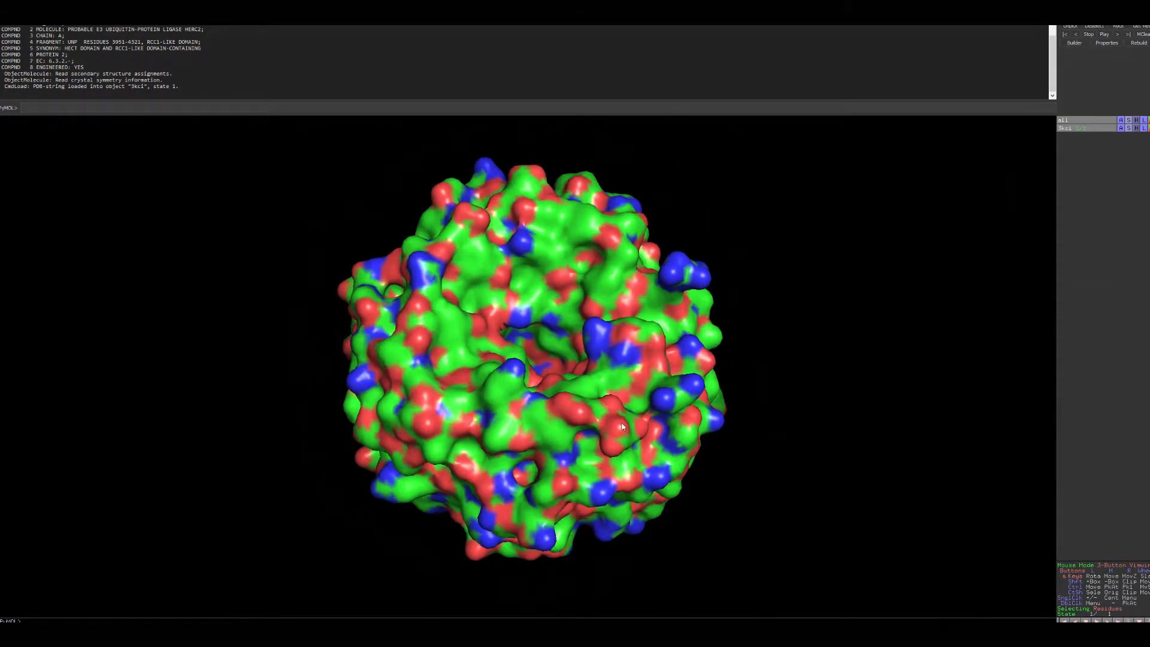
drag(622, 426, 617, 359)
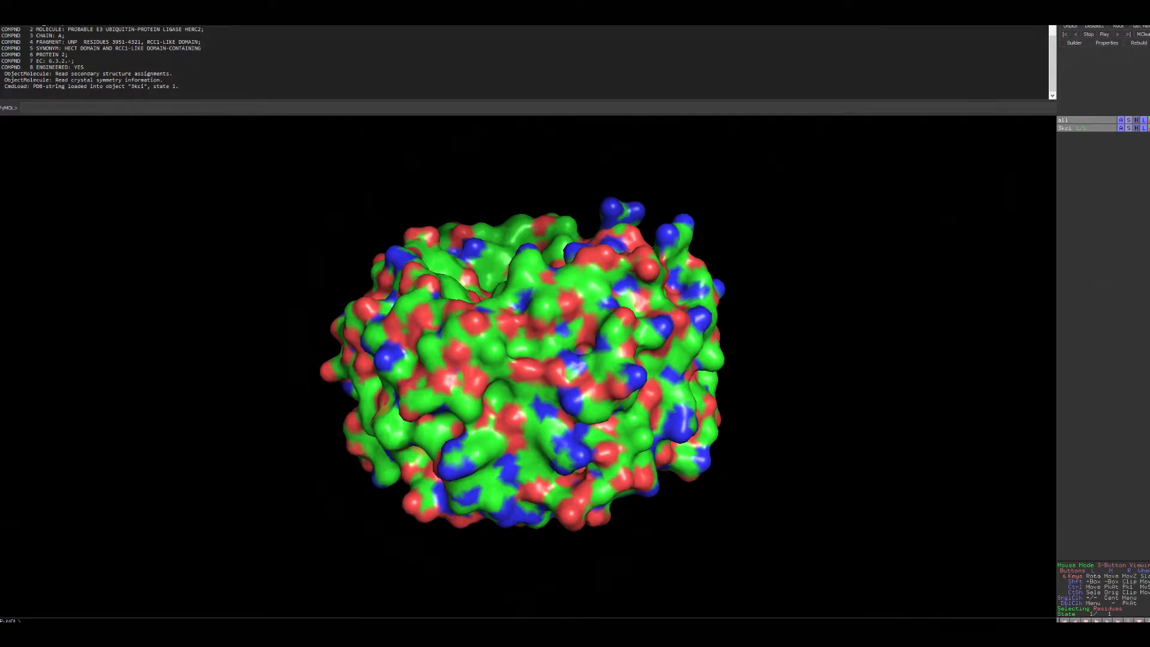
drag(679, 266, 694, 268)
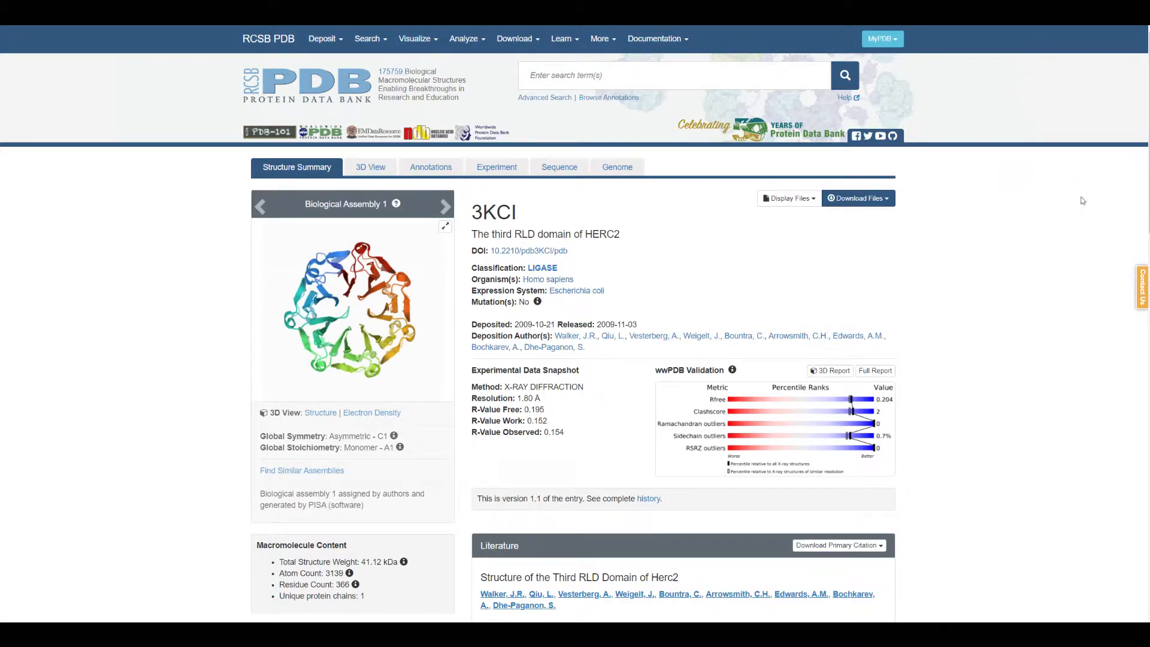
- Switch to the RCSB PDB page for 3KCI and examine its Literature and Macromolecules sections
scroll(575, 336, down, 6)
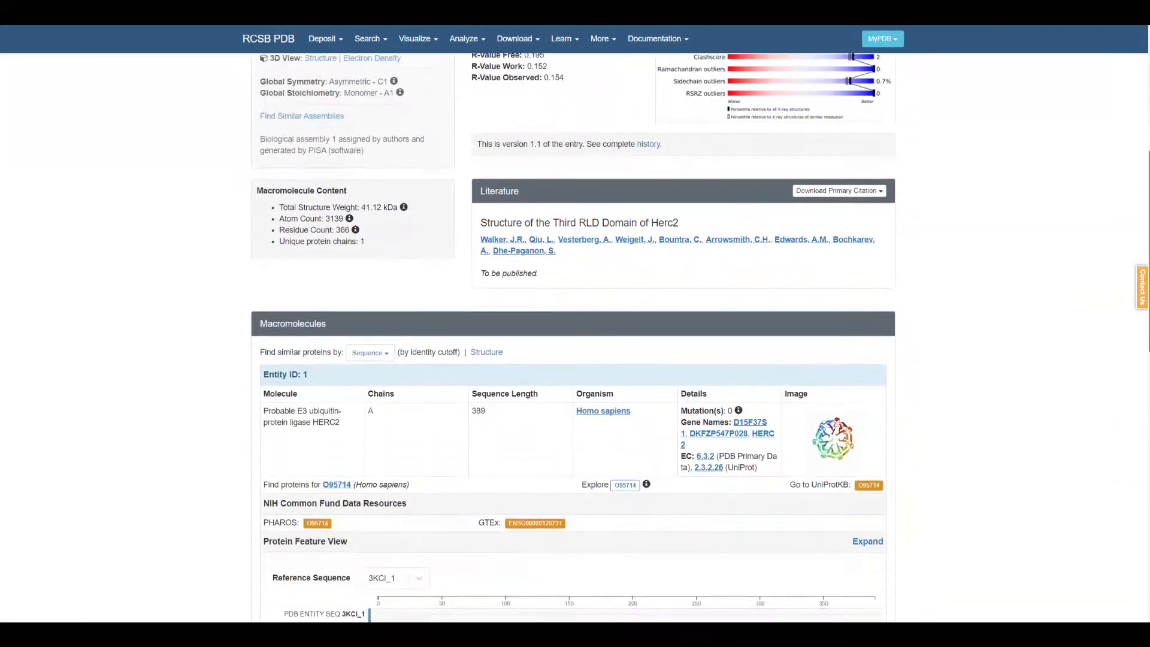
scroll(575, 335, down, 1)
scroll(575, 336, up, 1)
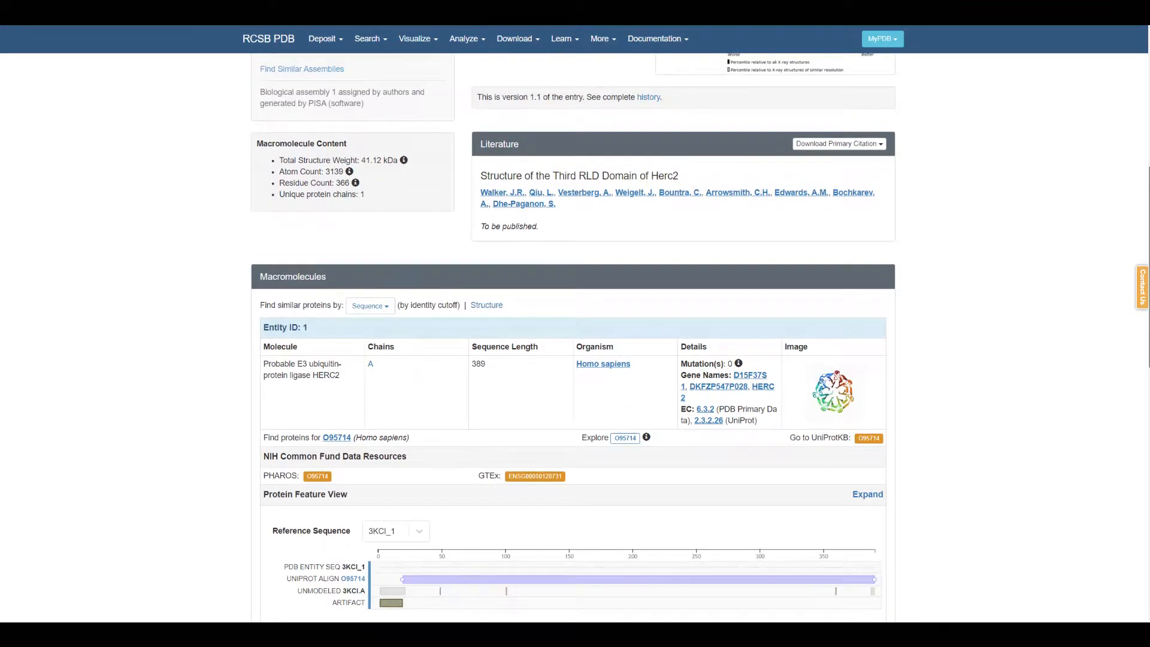
drag(695, 177, 479, 179)
scroll(1146, 102, up, 4)
scroll(1146, 102, up, 3)
- Search RCSB PDB for structures with the gene name TYRP
click(565, 77)
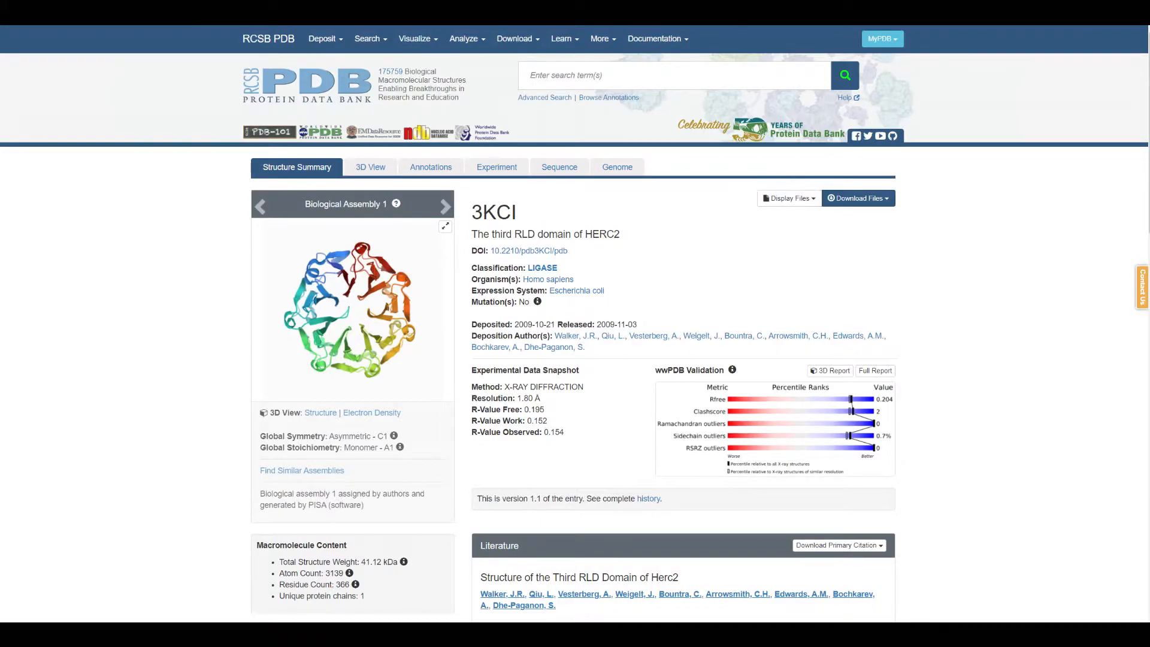
click(599, 81)
text(tyr)
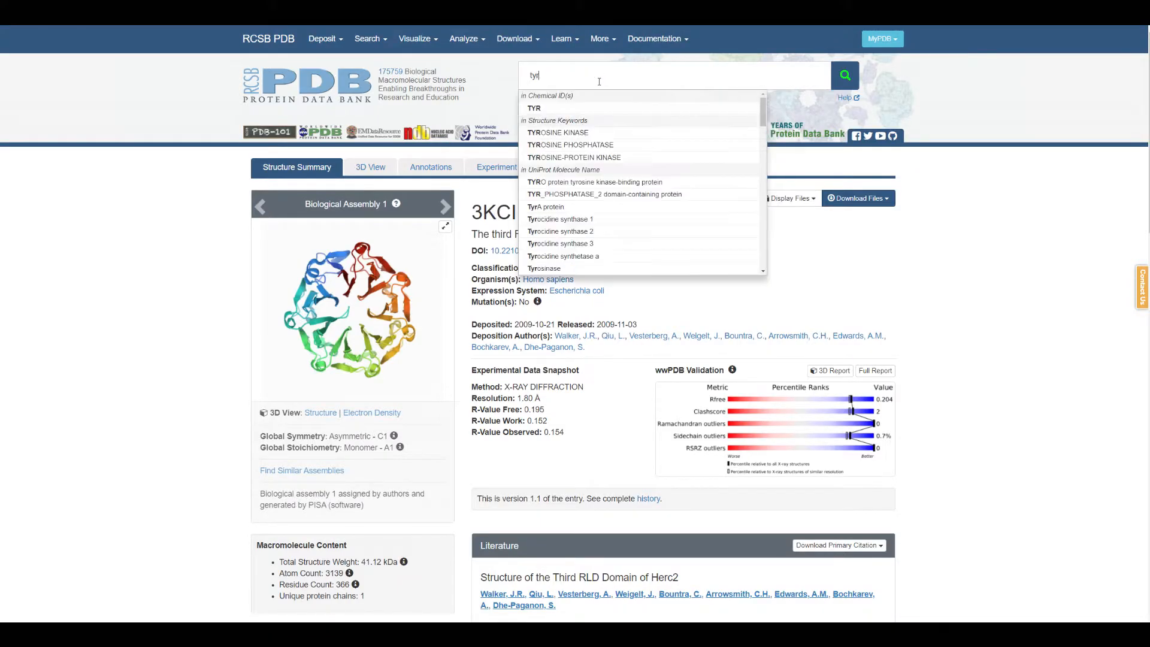
text(p)
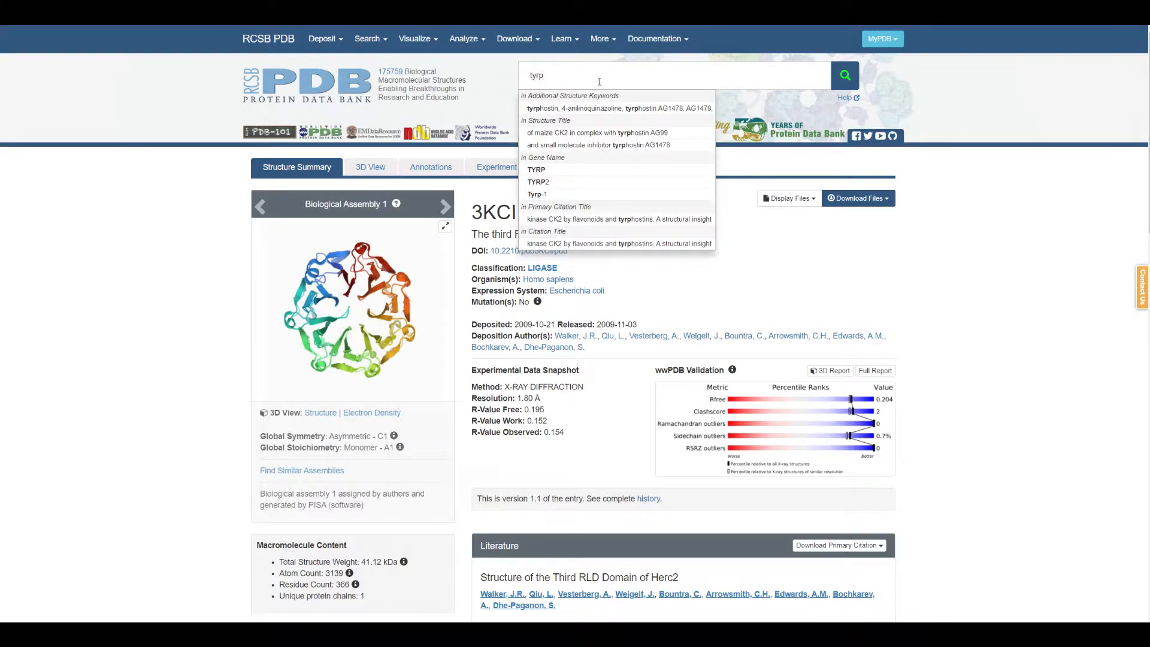
click(544, 171)
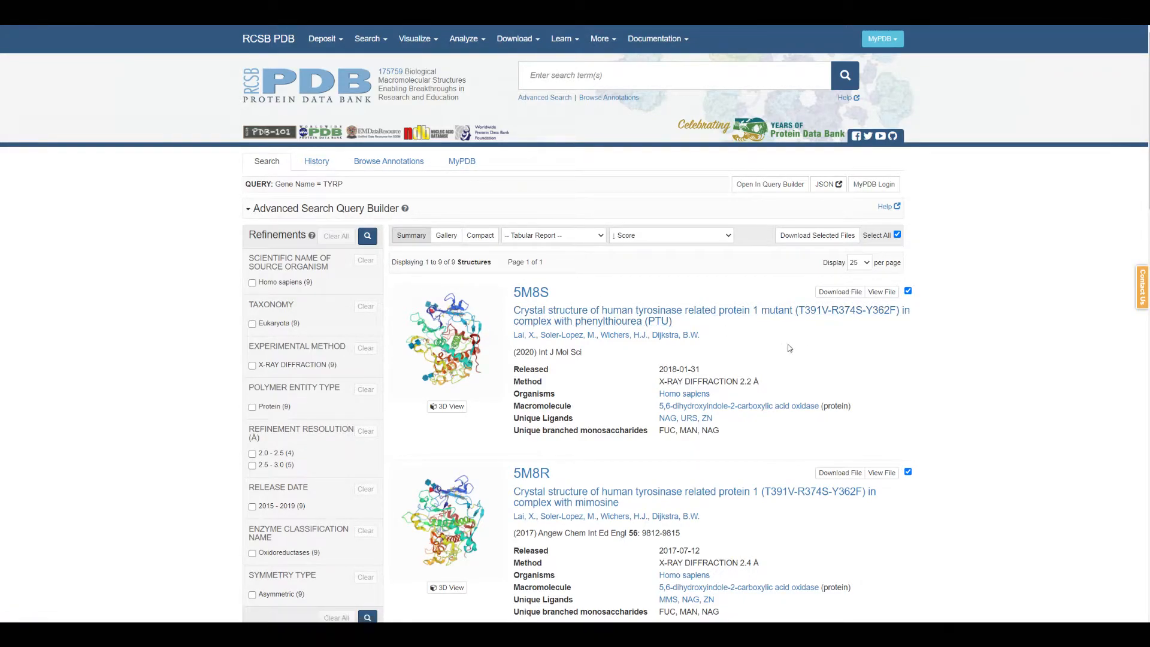
- Open the 5M8R entry, human tyrosinase related protein 1 in complex with mimosine, and download it in PDB Format
scroll(725, 440, down, 2)
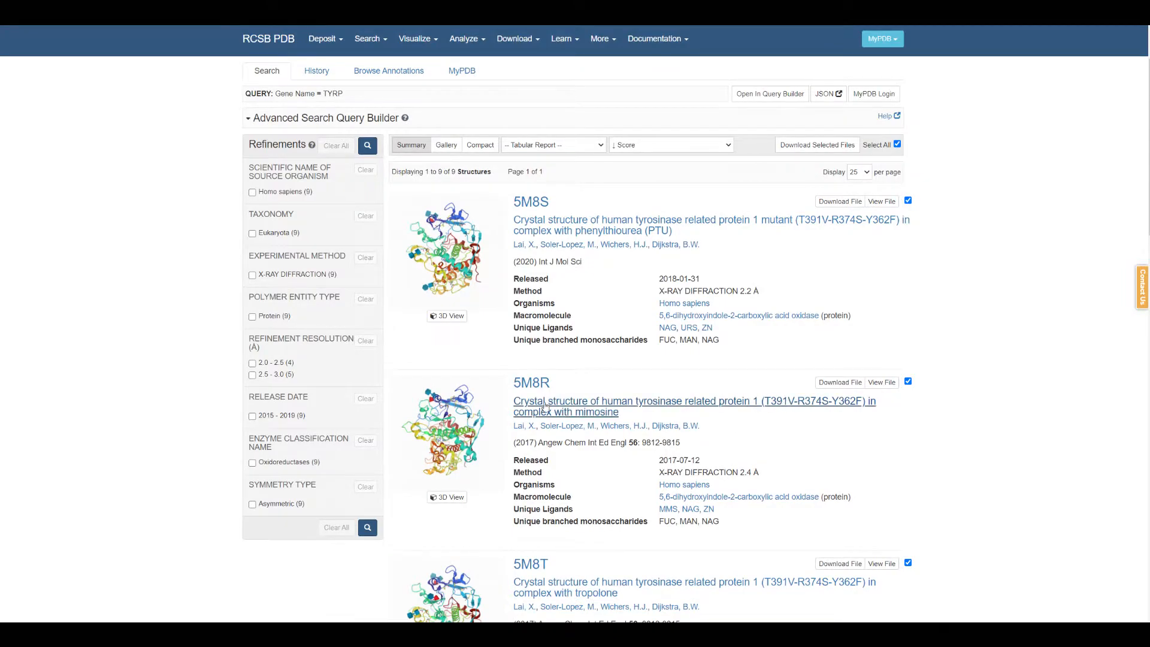
click(587, 407)
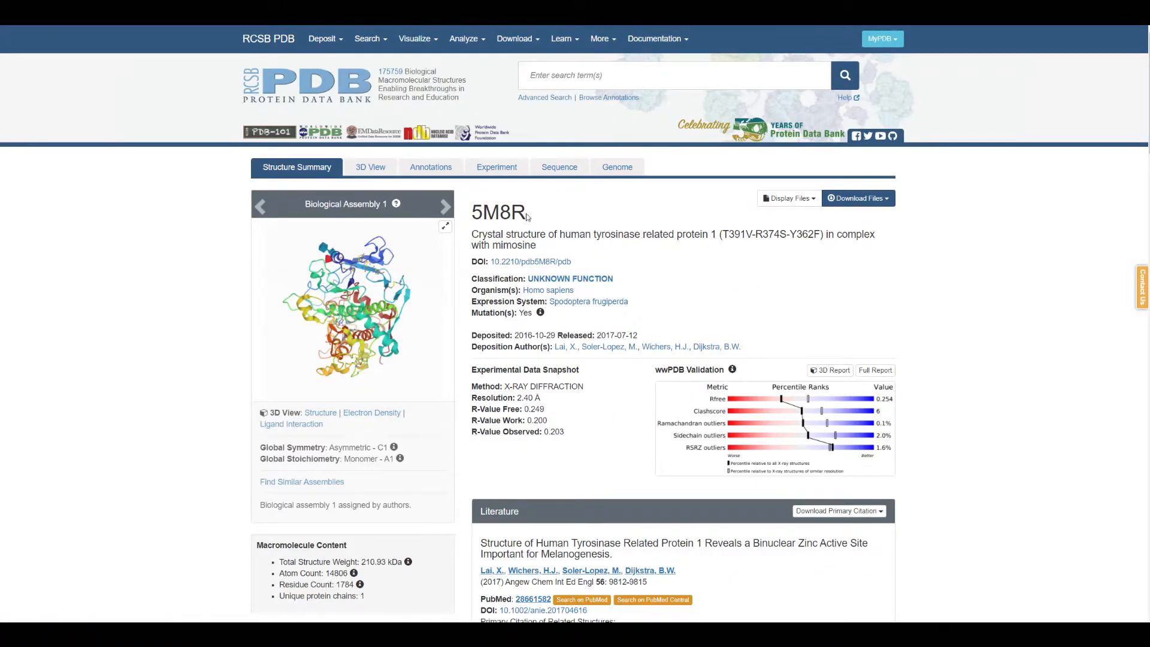
click(858, 198)
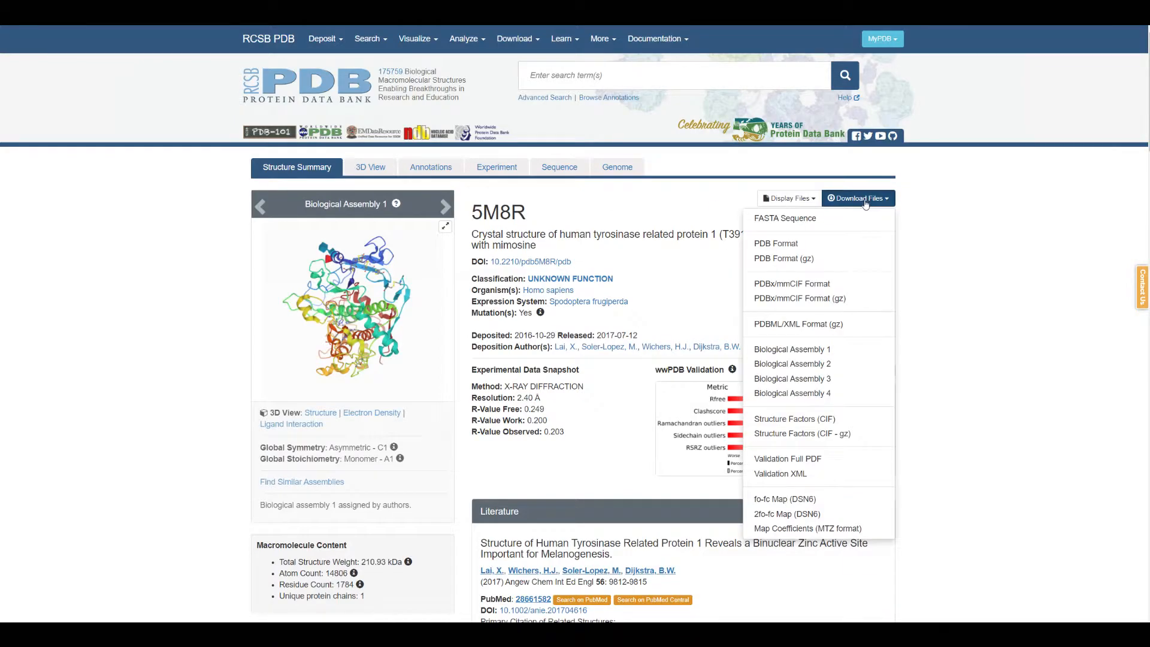
click(783, 245)
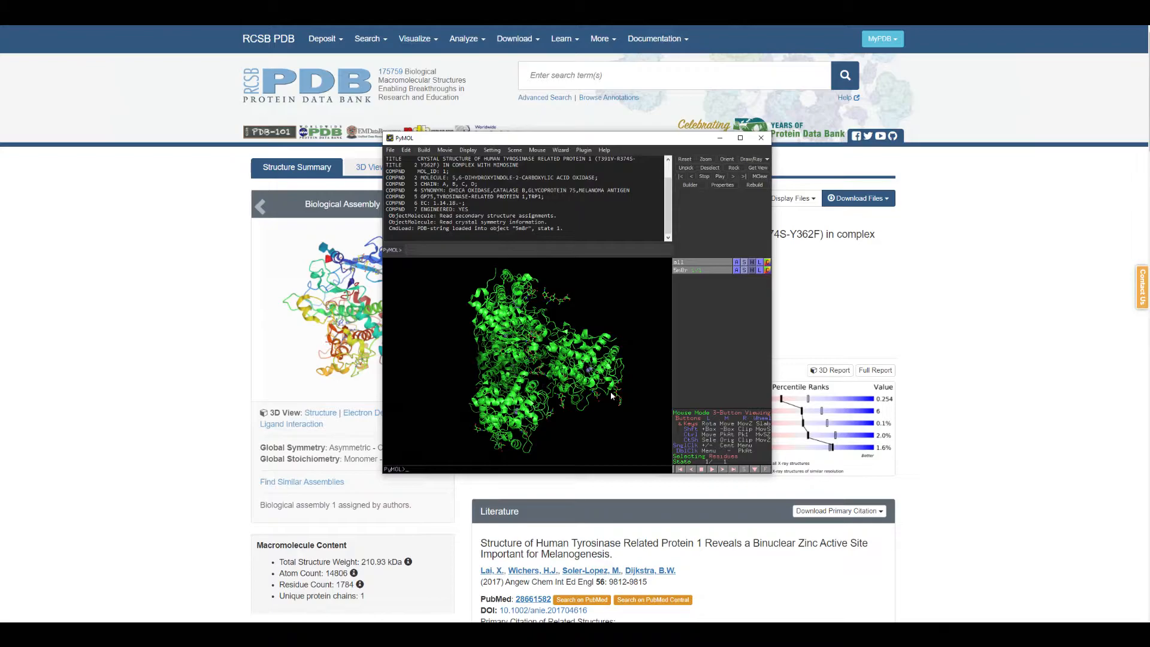
- Maximize the PyMOL window showing the 5M8R structure and rotate the model
click(740, 140)
click(740, 138)
drag(455, 360, 658, 467)
- Set the selection mode to Chains, select chains B, C and D of 5M8R, and remove their atoms
click(1110, 609)
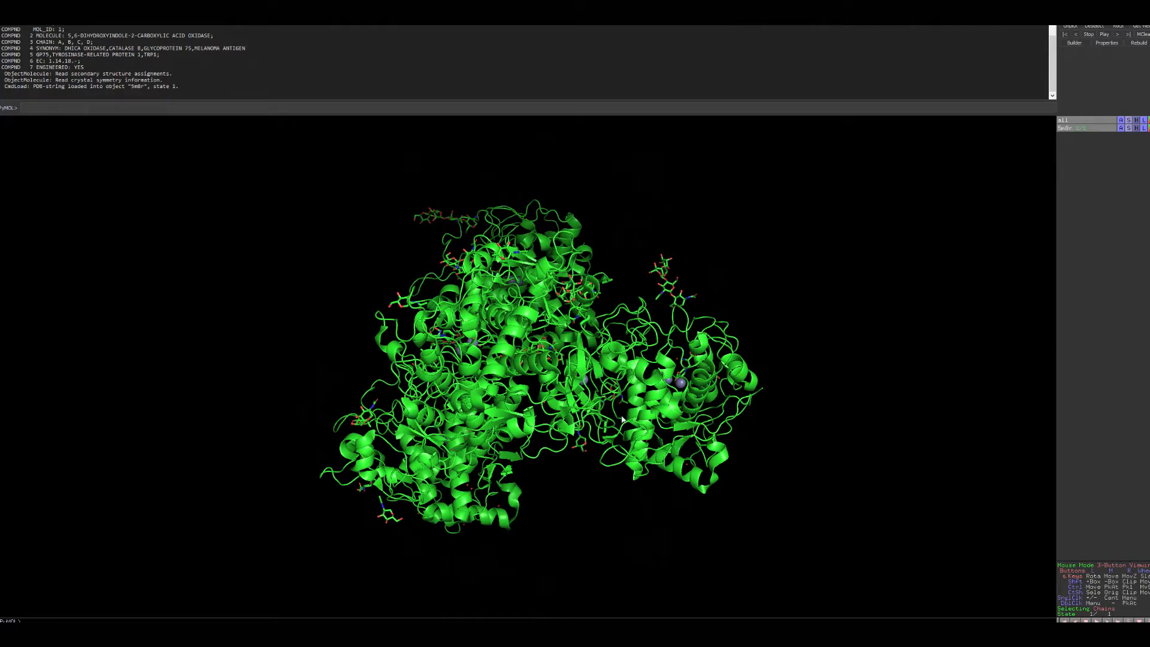
click(641, 414)
drag(641, 414, 551, 366)
click(520, 263)
click(415, 352)
drag(415, 353, 528, 257)
click(1121, 137)
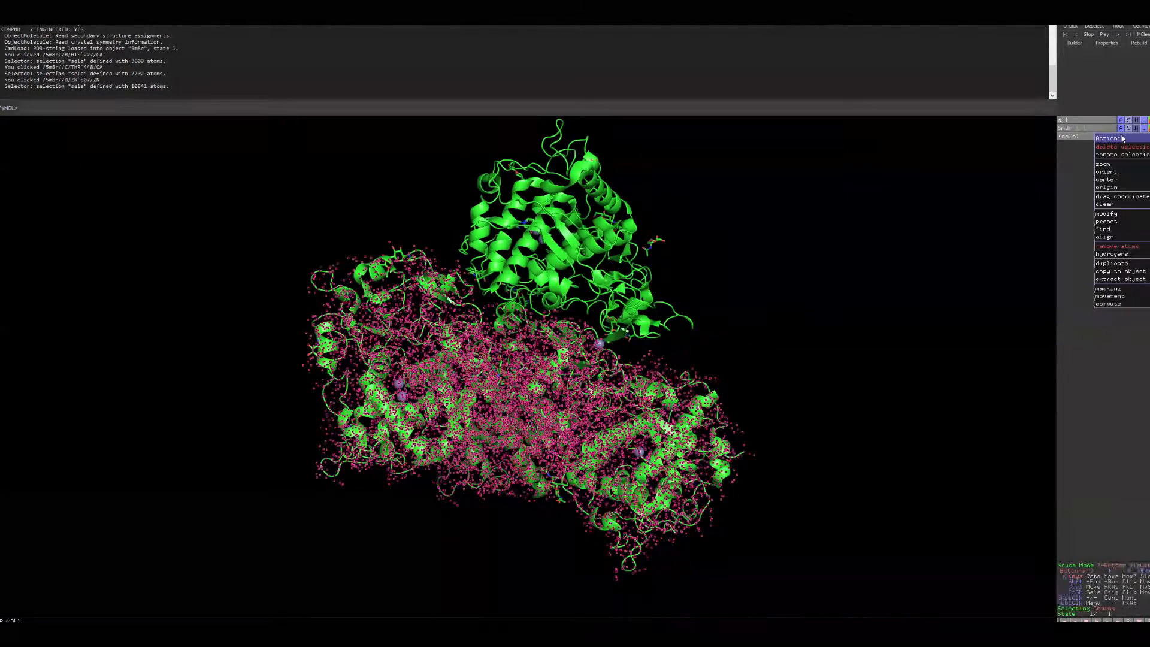
click(1111, 249)
- Display the 5M8R sequence, select the separate sugar chains from chain E onward, and remove their atoms
drag(604, 240, 602, 334)
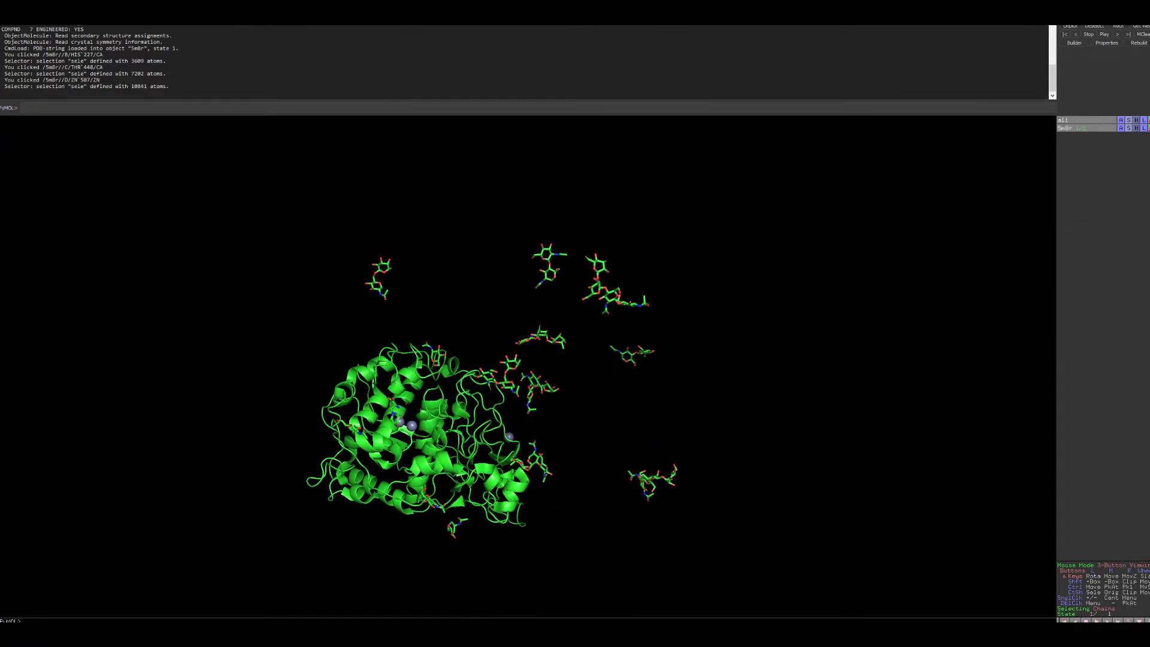
click(1129, 621)
drag(360, 134, 929, 147)
drag(605, 128, 1064, 124)
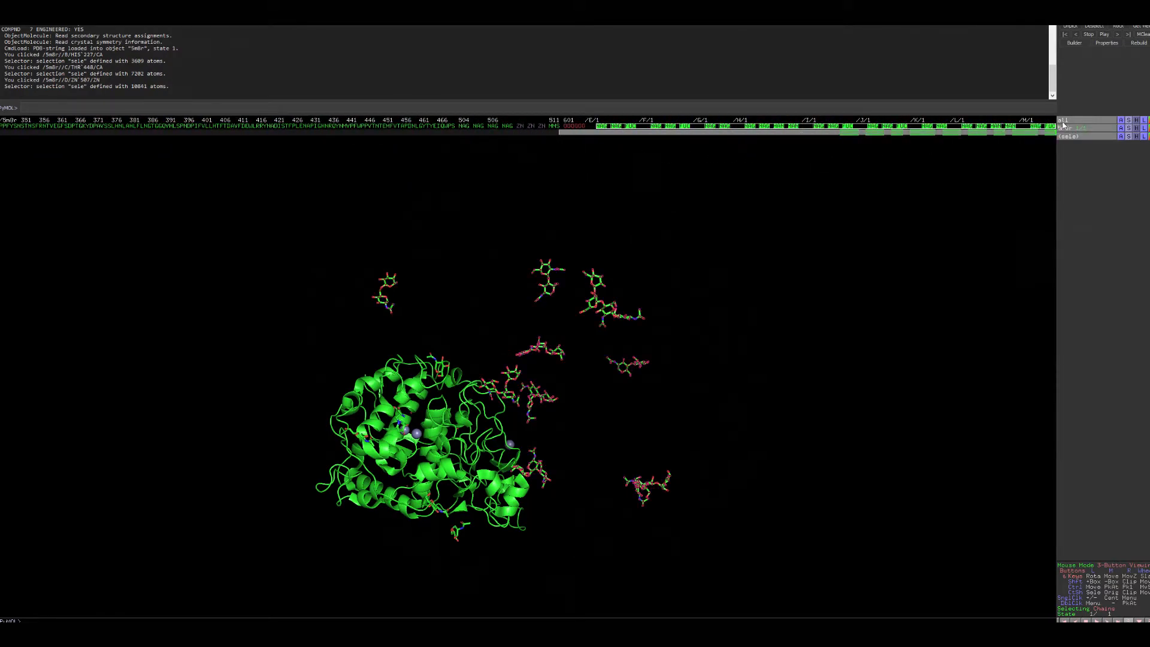
click(492, 127)
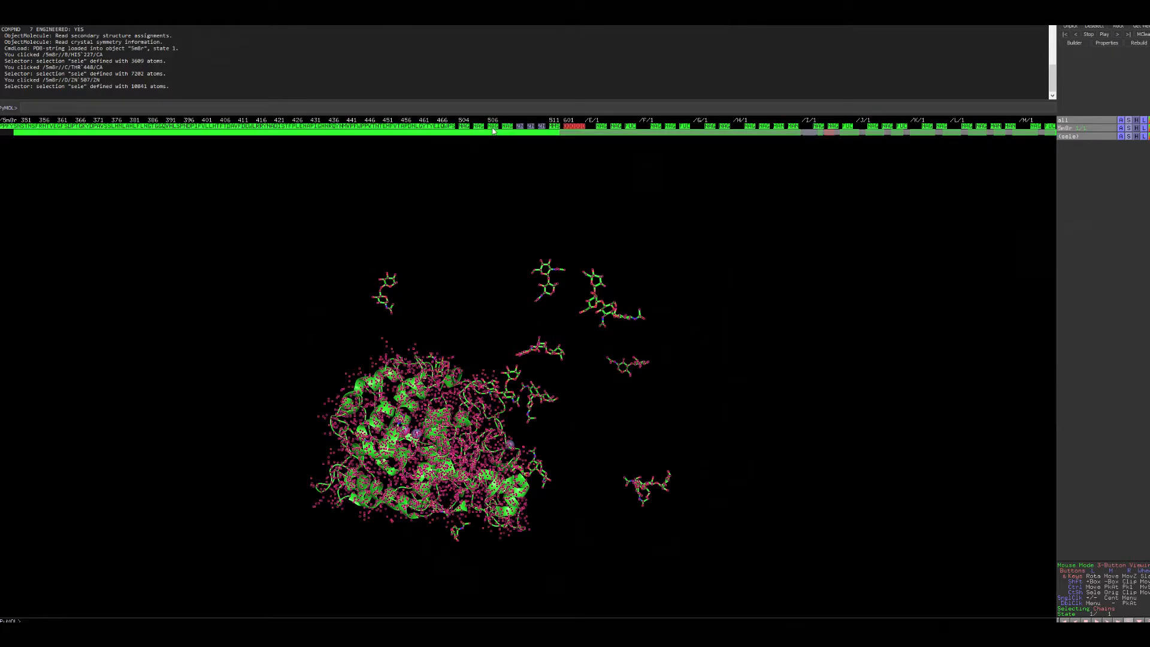
click(687, 218)
drag(602, 128, 1053, 128)
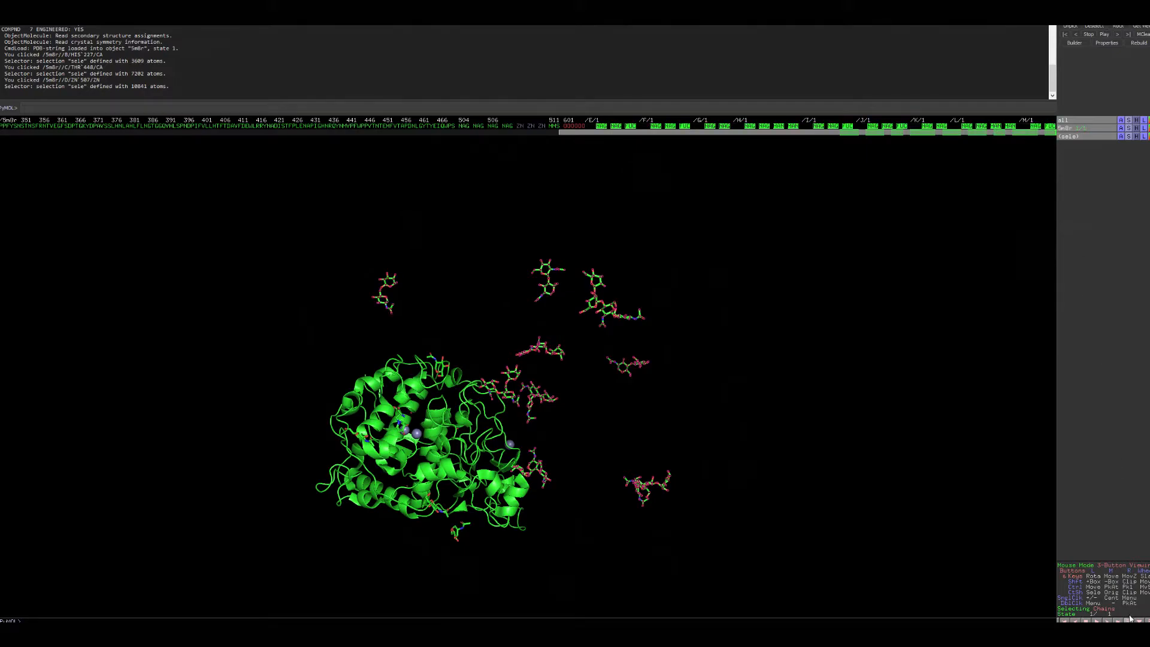
click(1136, 136)
click(1121, 137)
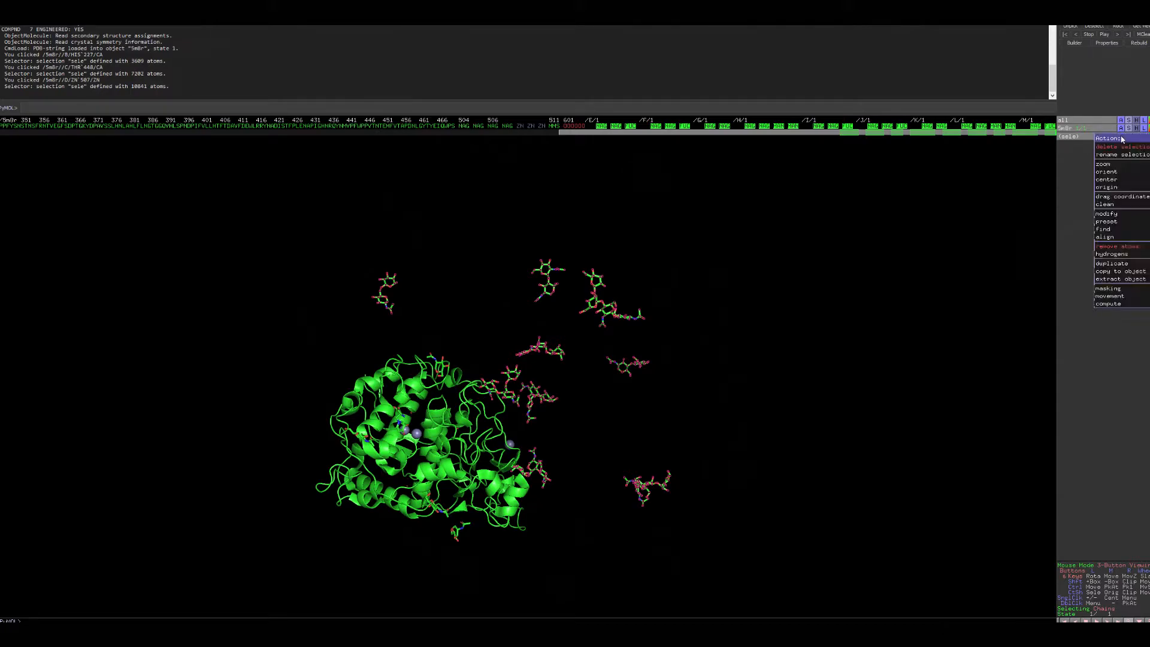
click(1113, 247)
- Set the selection mode to Residues, select the four NAG residues of the remaining chain in the sequence, and remove their atoms
drag(564, 462, 508, 376)
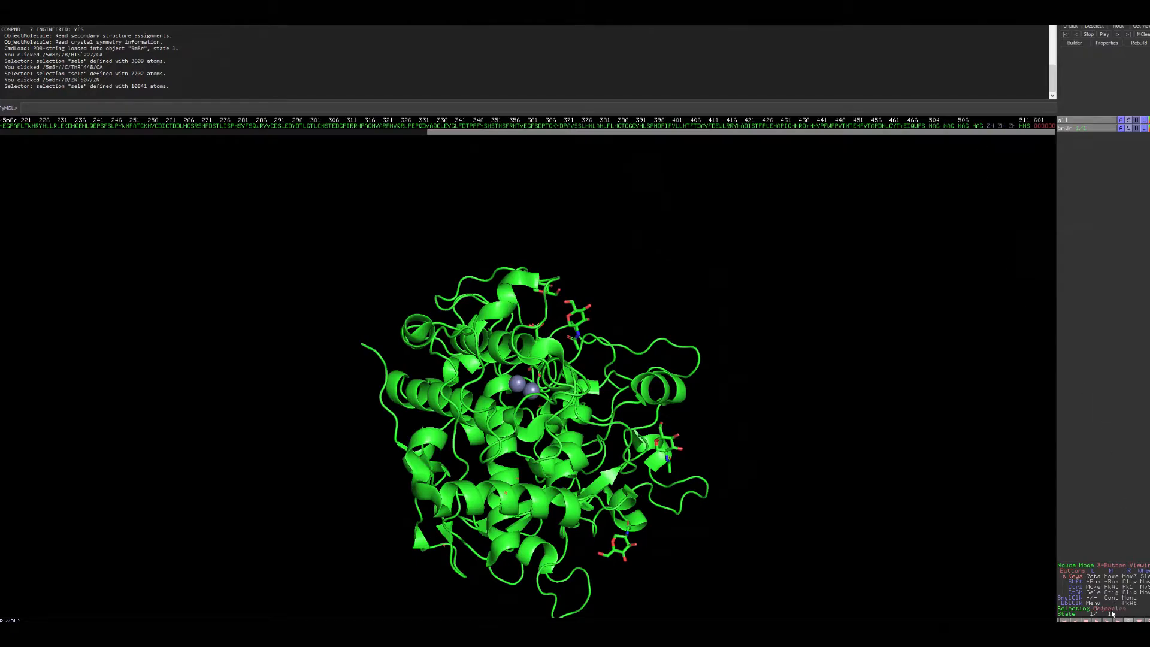
click(1111, 610)
drag(937, 130, 983, 131)
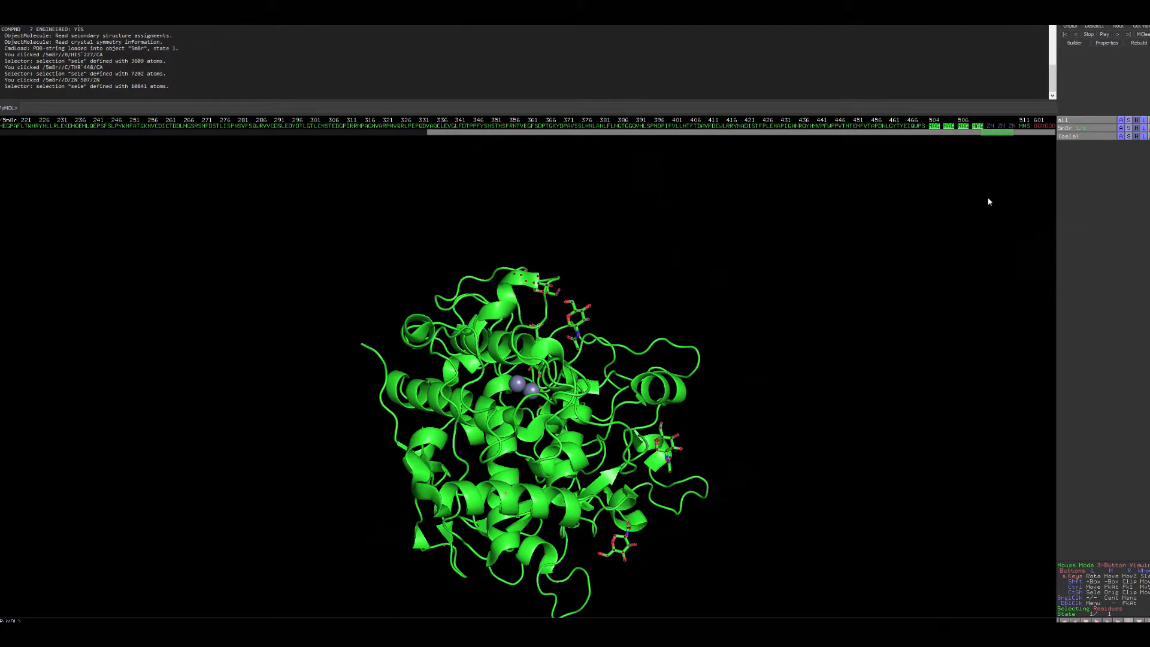
click(1122, 137)
click(1105, 246)
- Examine the remaining 5M8R chain from several sides, focusing on the bound ligand and the neighbouring zinc ions
mouse_move(599, 389)
mouse_down()
mouse_move(410, 439)
mouse_move(413, 455)
mouse_move(419, 431)
mouse_move(569, 385)
mouse_move(586, 400)
mouse_up()
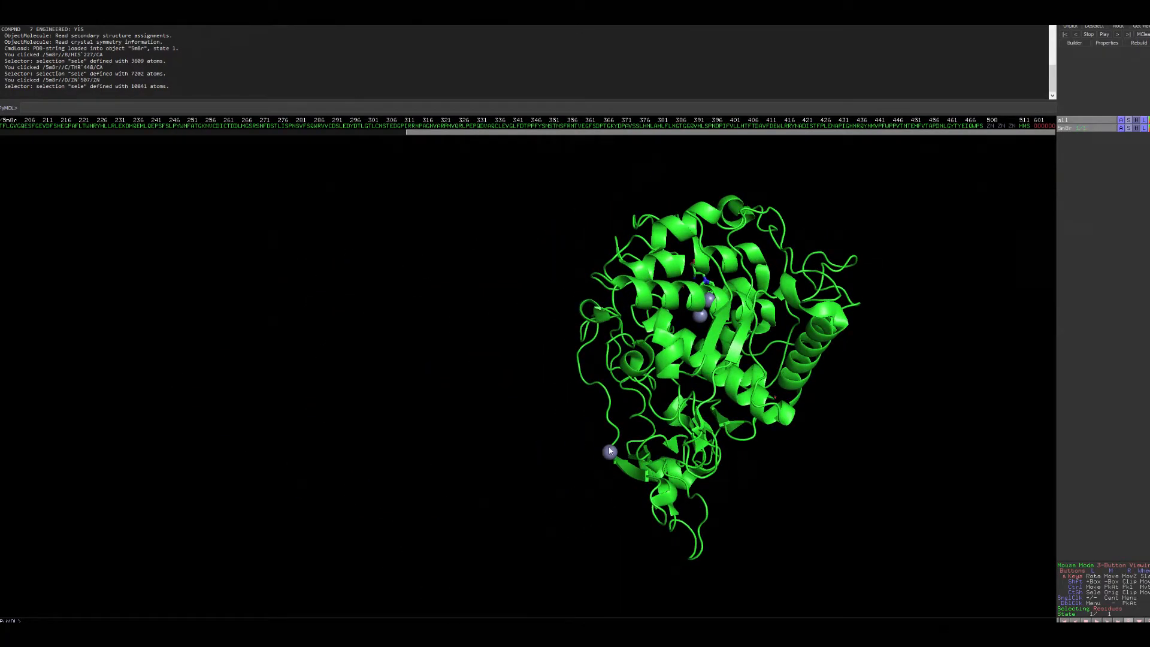
drag(769, 349, 848, 389)
right_drag(848, 390, 856, 382)
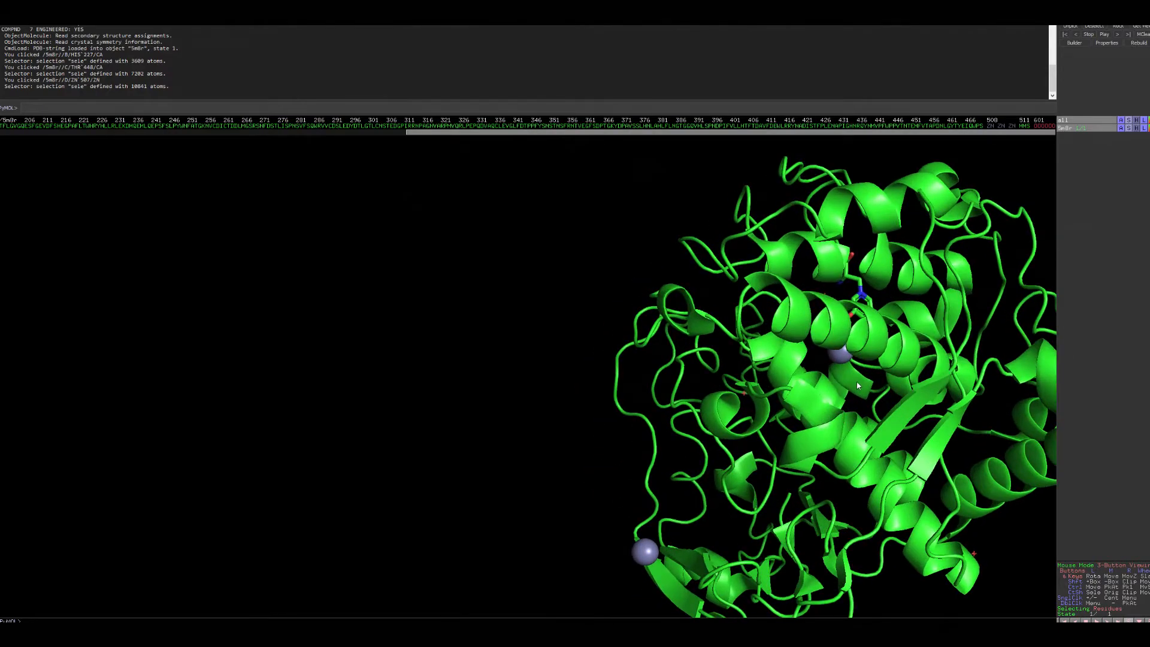
drag(793, 377, 454, 332)
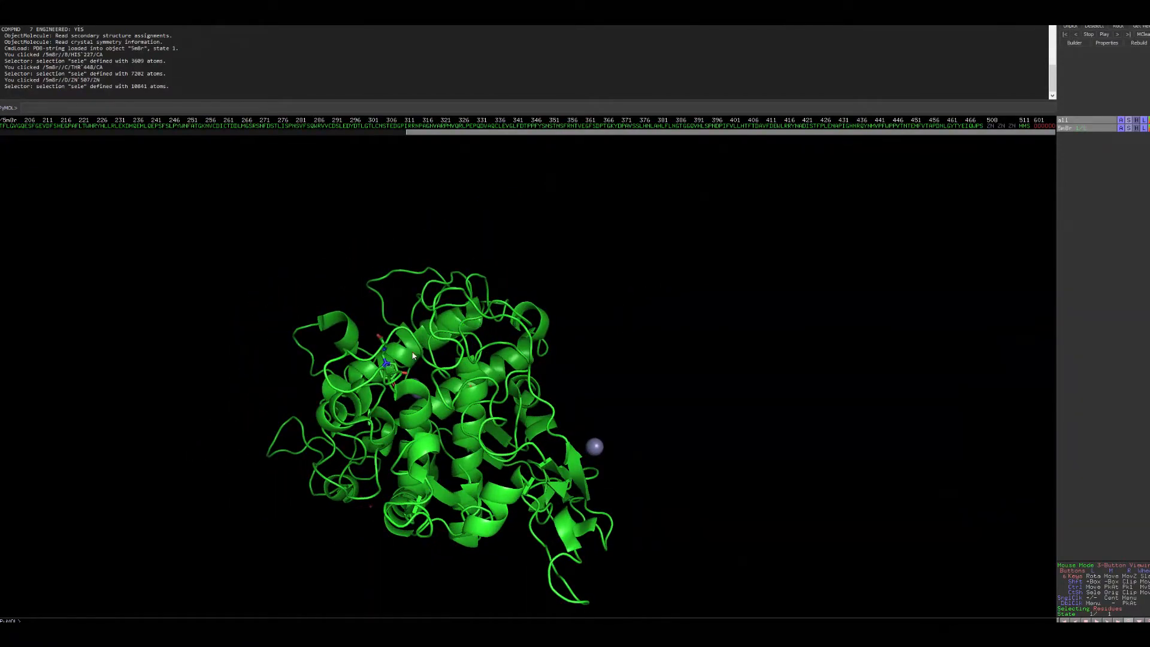
middle_drag(413, 356, 580, 341)
right_drag(579, 285, 577, 365)
drag(552, 328, 474, 271)
- Select the MMS 511 ligand bound beside the two zinc ions and colour it red after trying salmon
click(486, 238)
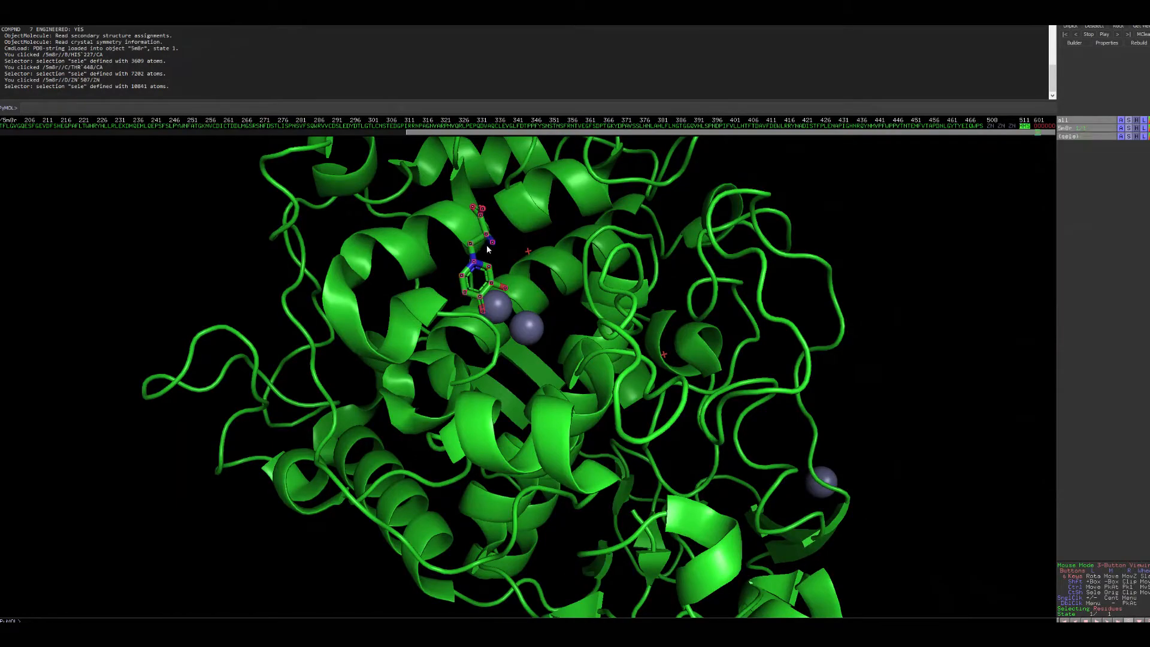
click(1146, 137)
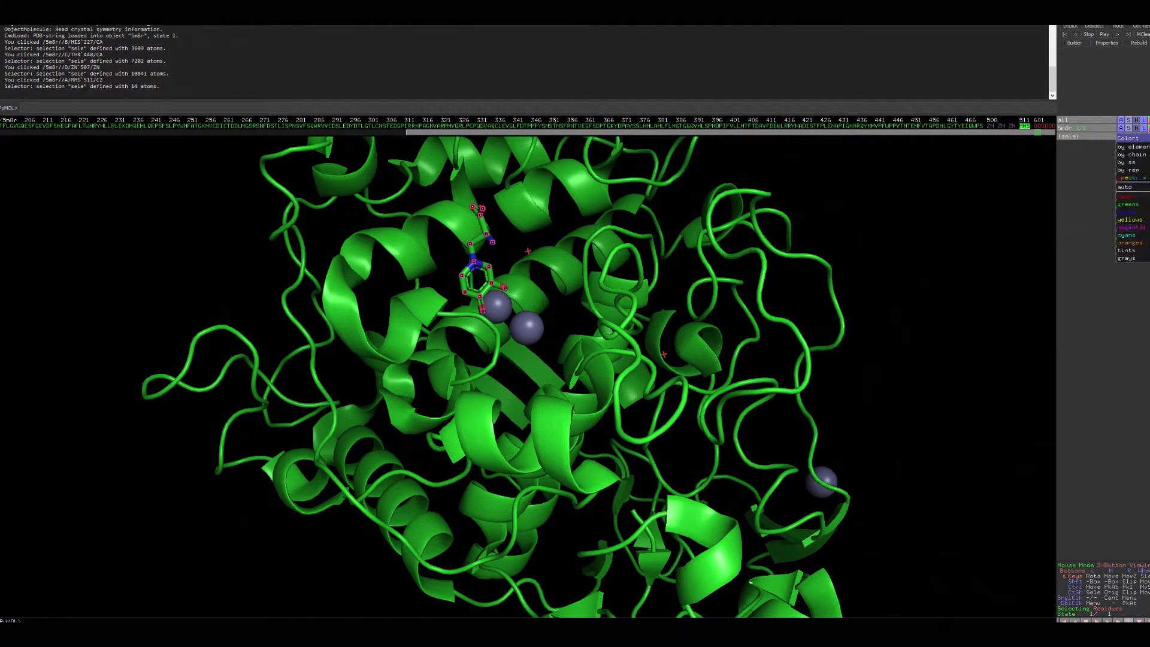
mouse_move(1135, 197)
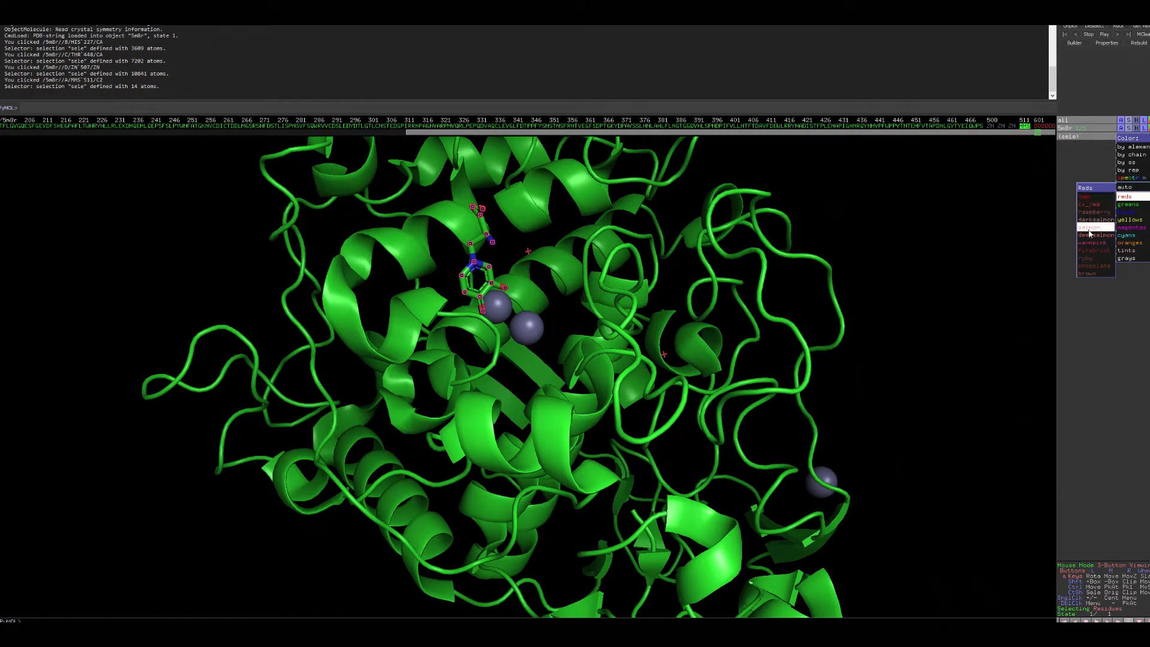
click(1089, 228)
click(1147, 137)
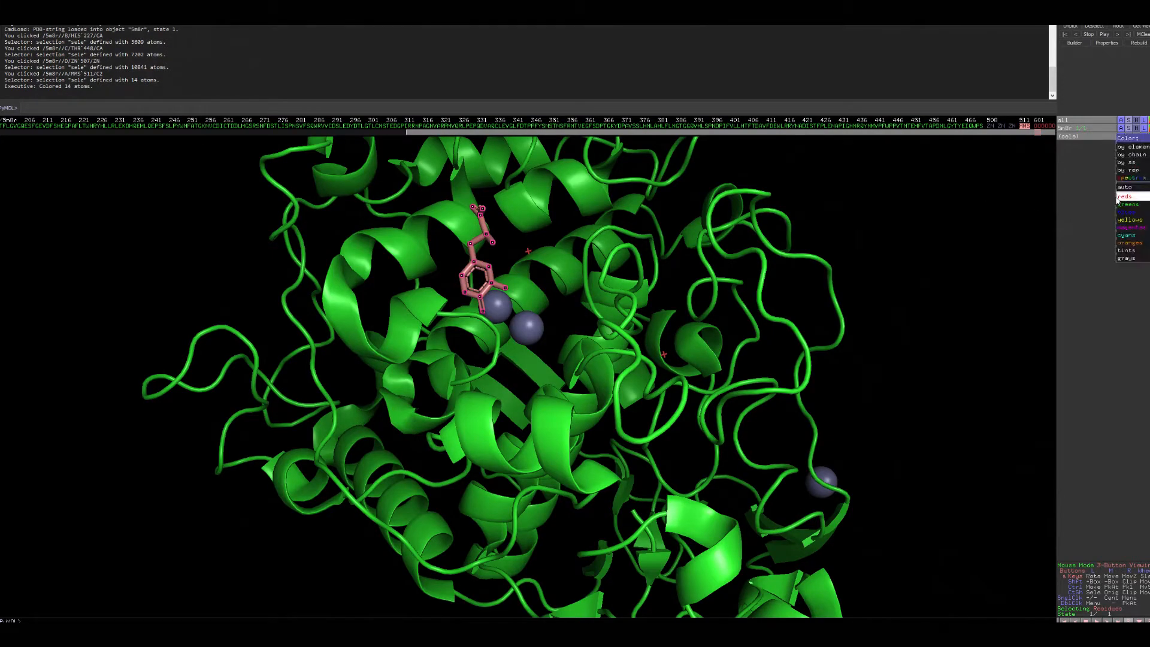
click(1097, 202)
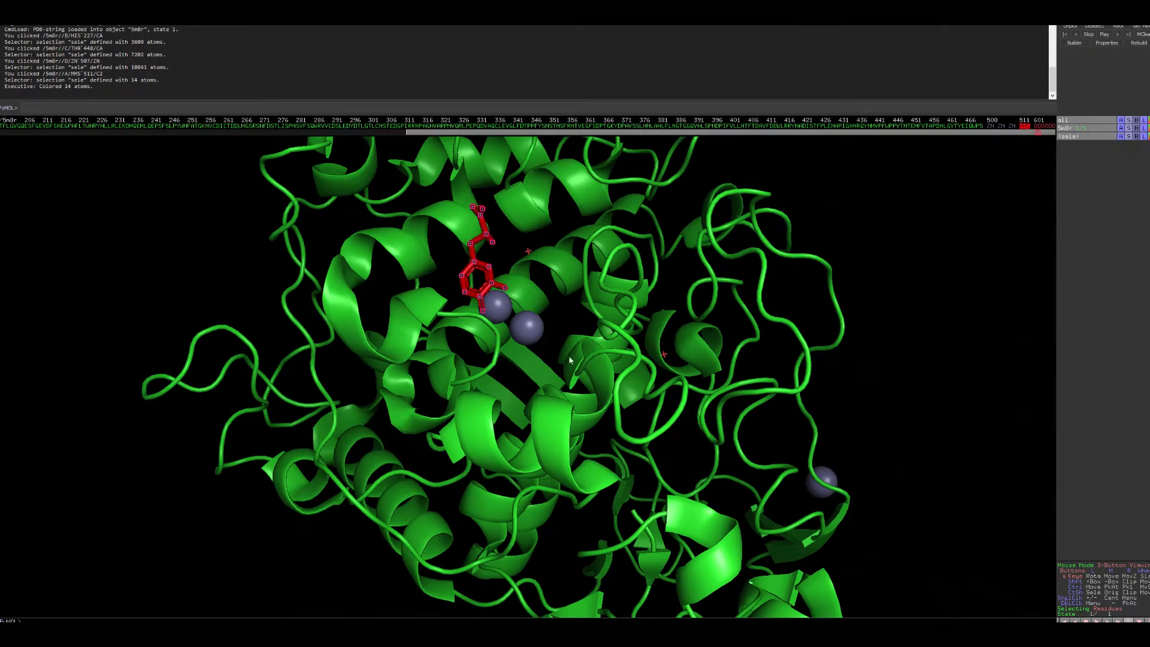
- Examine the red ligand's position in the pocket and its orientation toward the two neighbouring zinc ions from several angles
drag(524, 371, 522, 401)
middle_drag(483, 300, 519, 358)
right_drag(629, 326, 636, 388)
drag(489, 258, 432, 269)
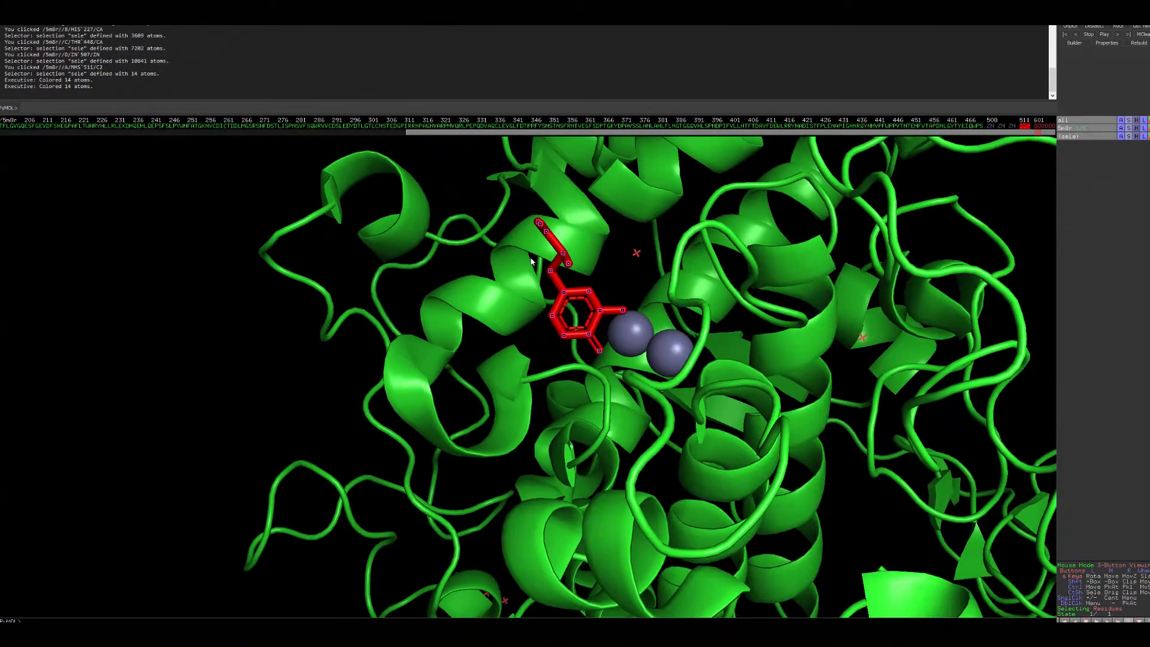
drag(533, 264, 677, 277)
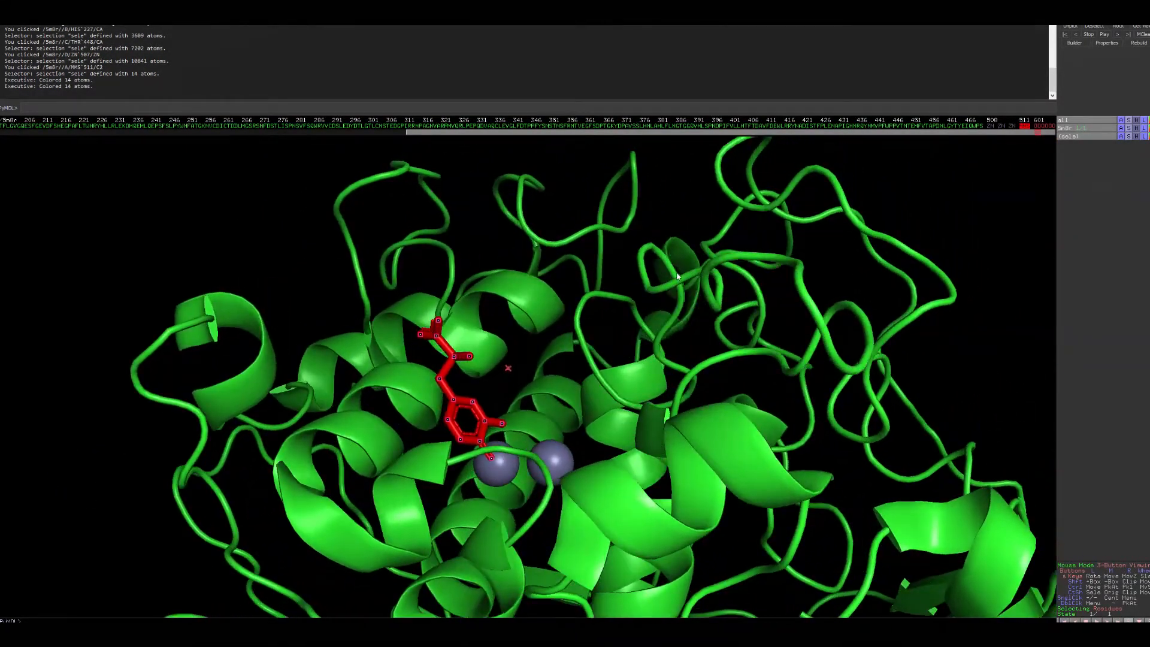
drag(536, 418, 536, 436)
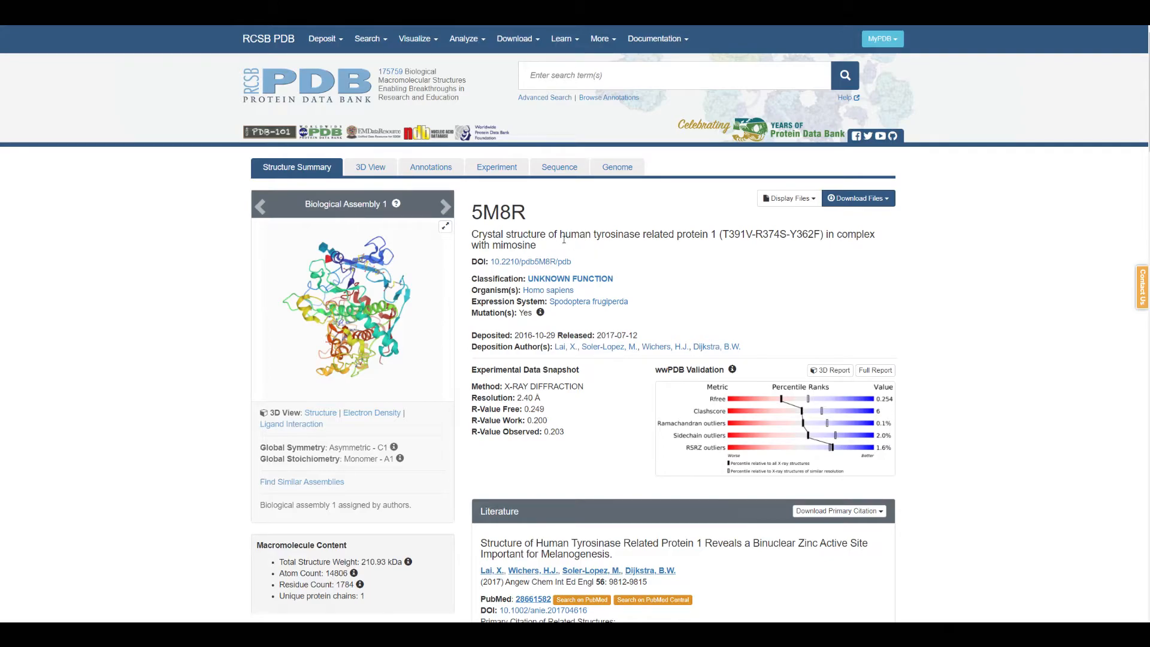
- On the RCSB PDB page of 5M8R, copy "human tyrosinase related protein 1" from the structure title
drag(560, 235, 716, 234)
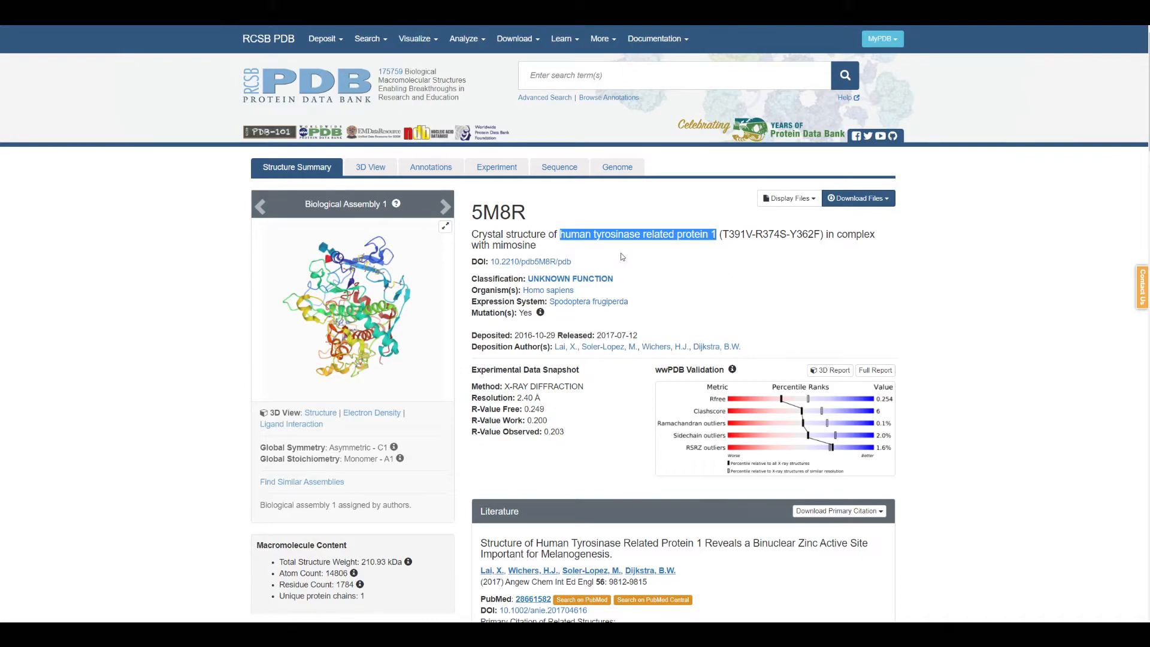
right_click(614, 235)
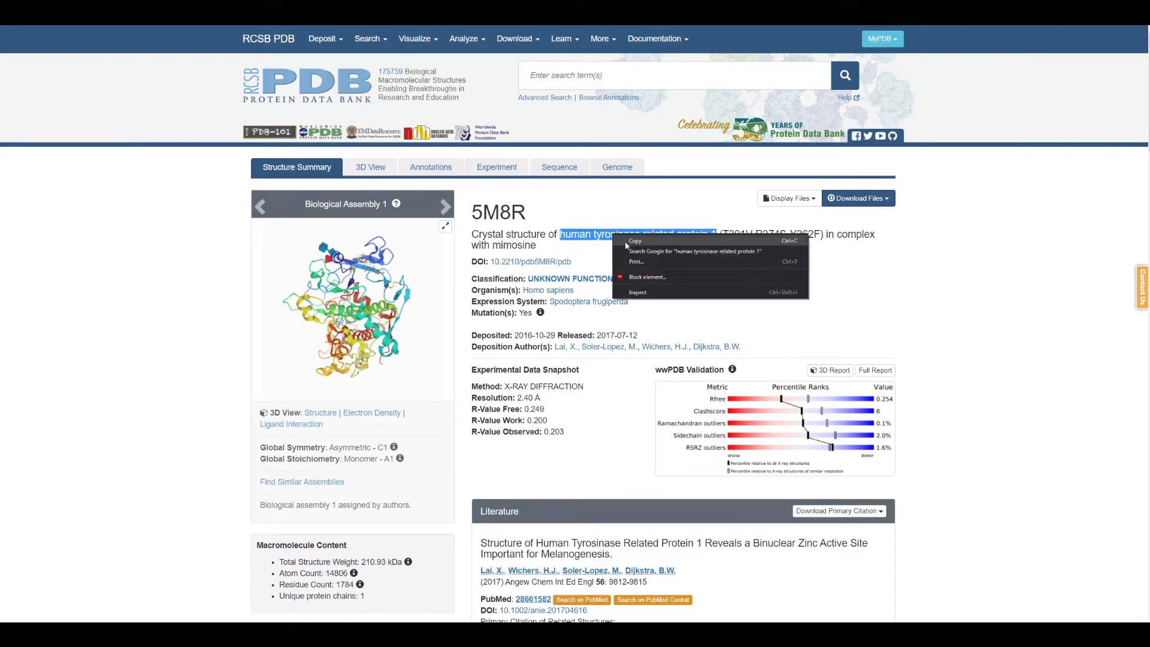
click(635, 239)
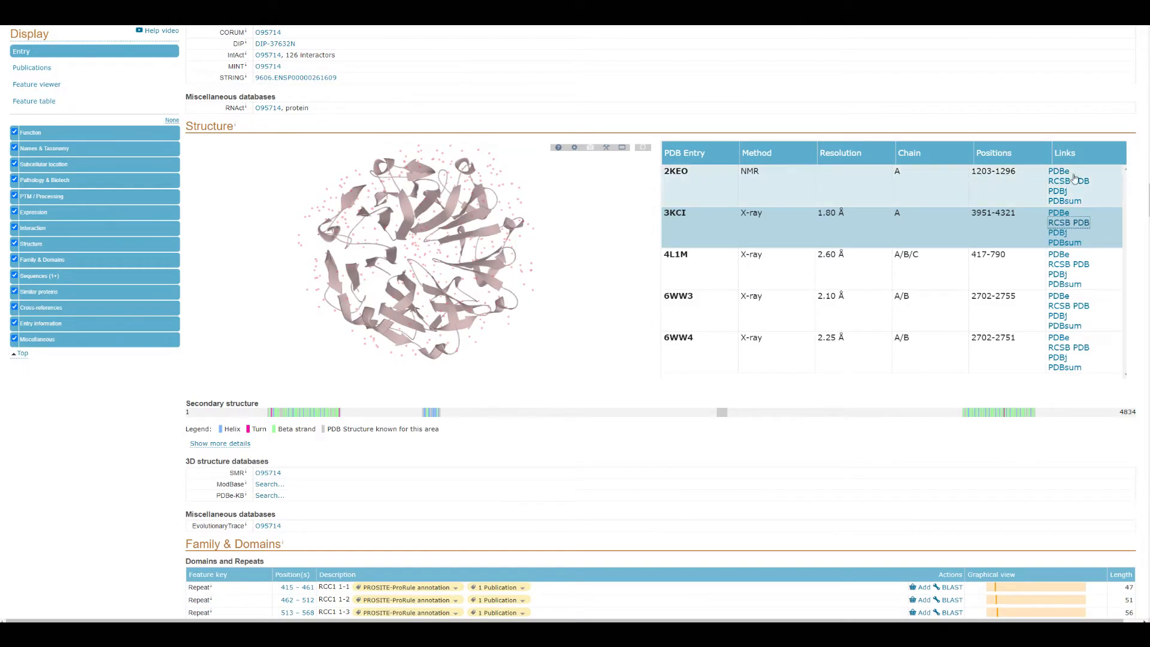
- Search UniProtKB for "human tyrosinase related protein 1", starting from the HERC2 entry page
scroll(1146, 158, up, 2)
scroll(1144, 50, up, 3)
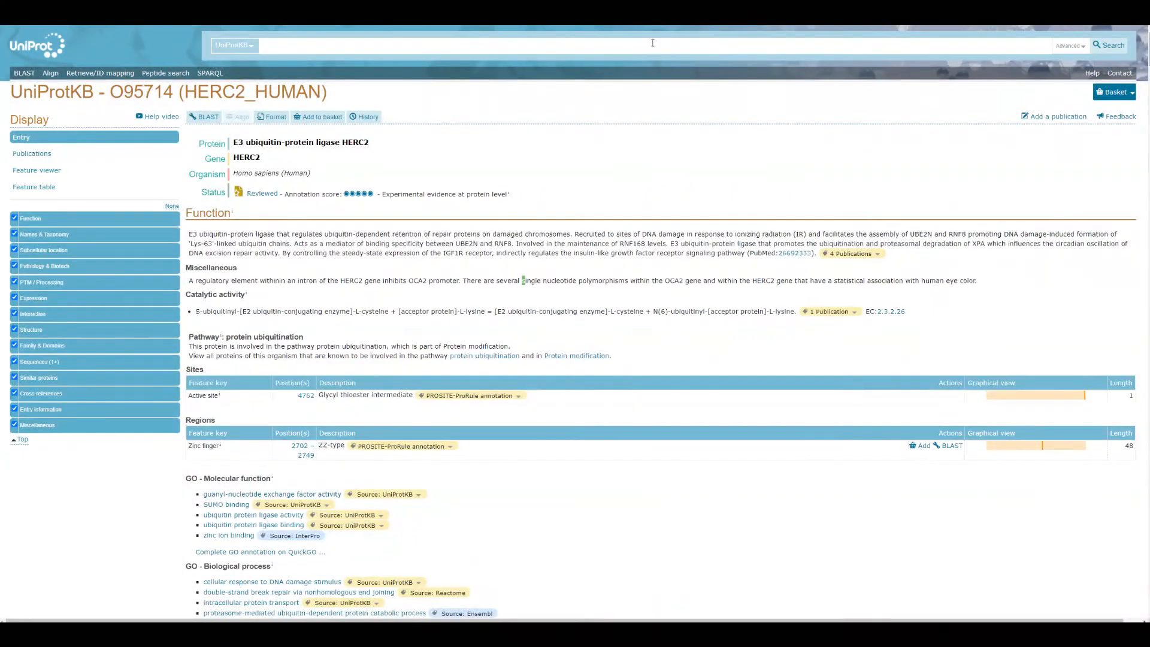
click(382, 50)
key(ctrl+v)
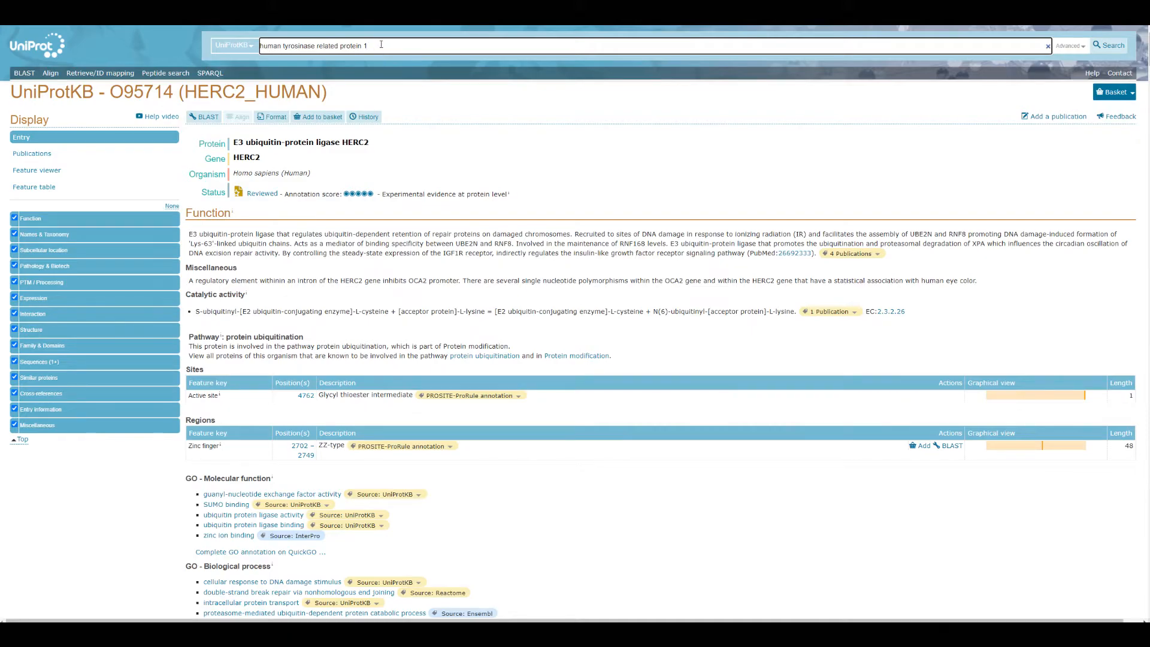
key(BackSpace)
text(1)
key(Return)
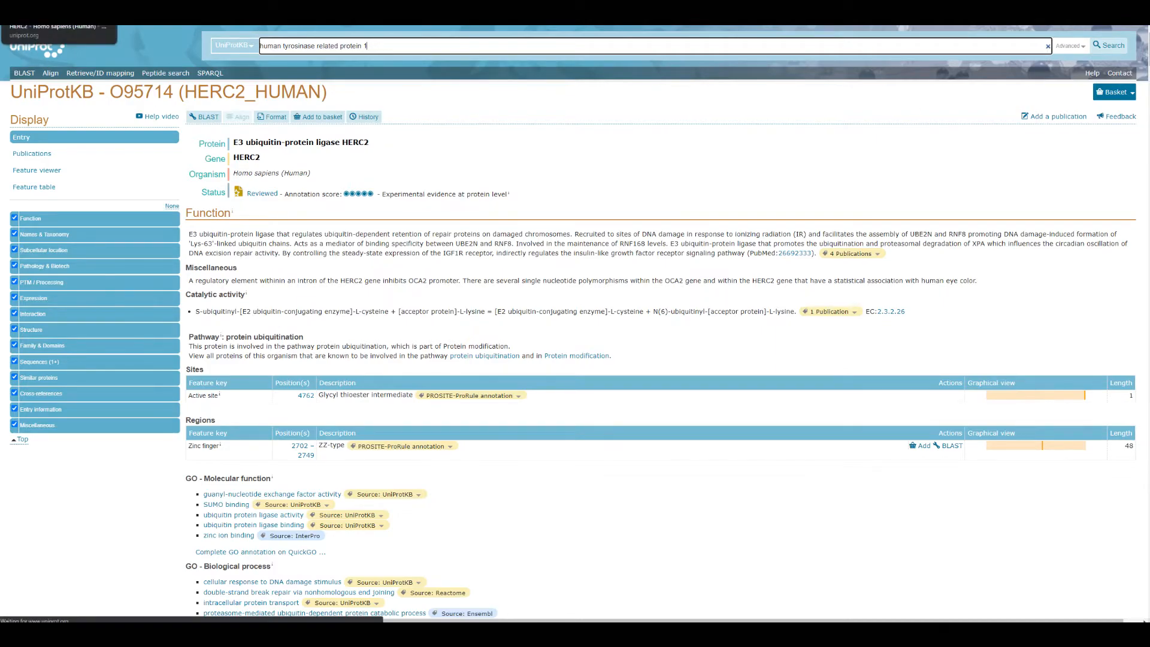
click(425, 105)
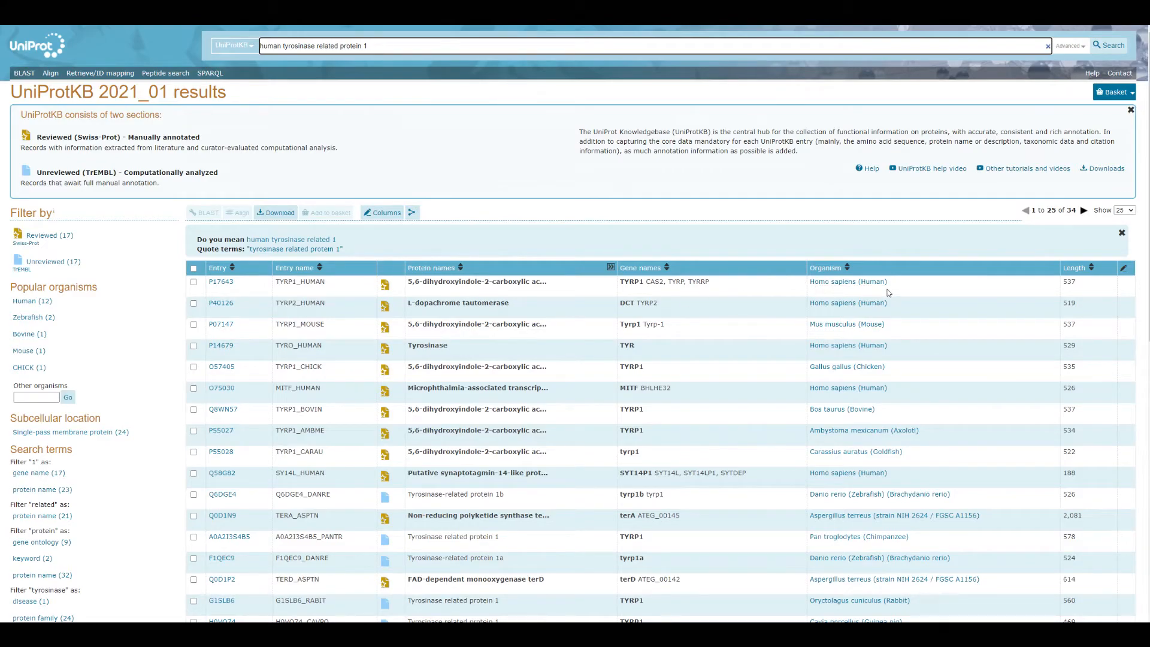
- Open the P17643 (TYRP1_HUMAN) entry, read its function, gene and protein name, and check the gene synonyms in the results list
click(221, 282)
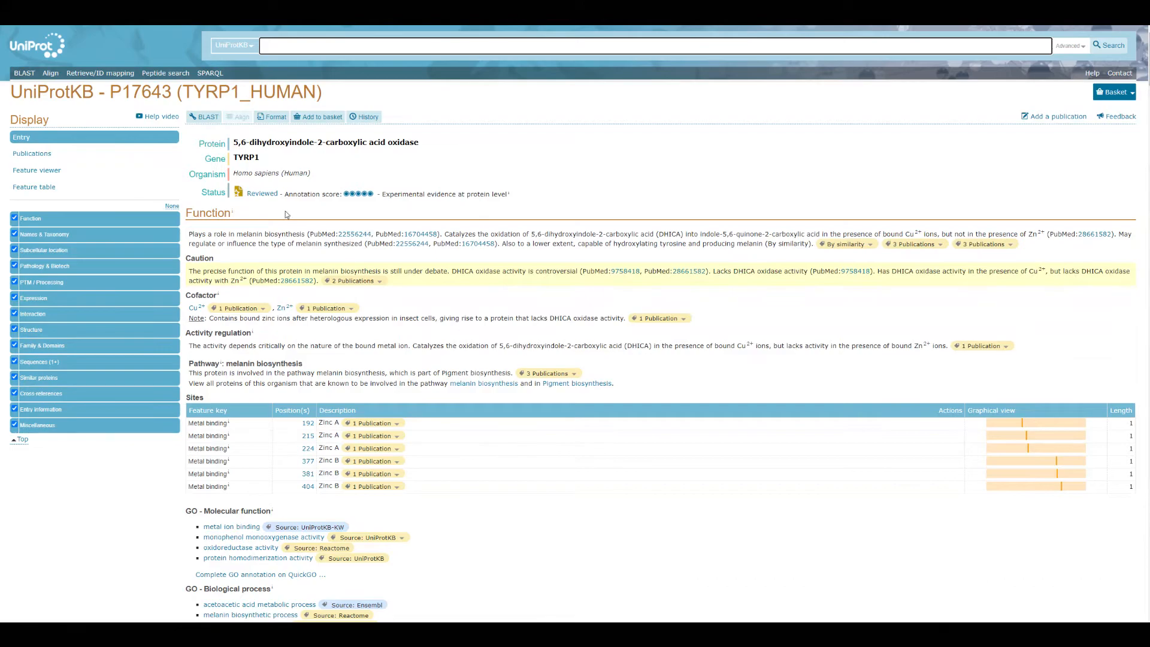
drag(189, 235, 306, 234)
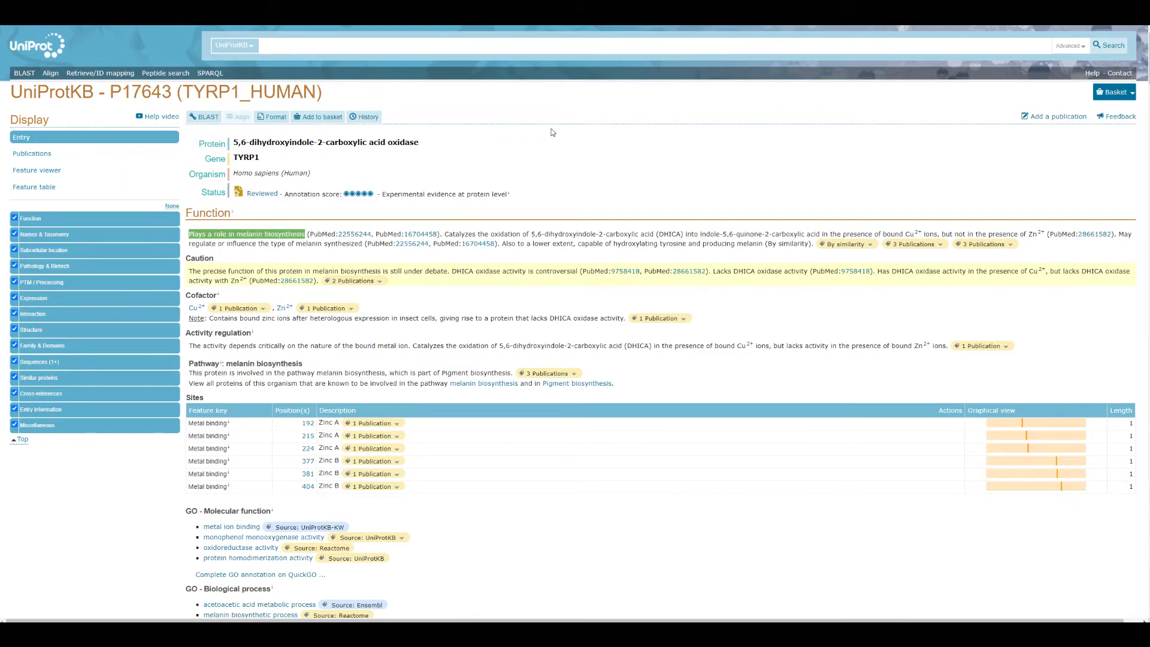
click(467, 147)
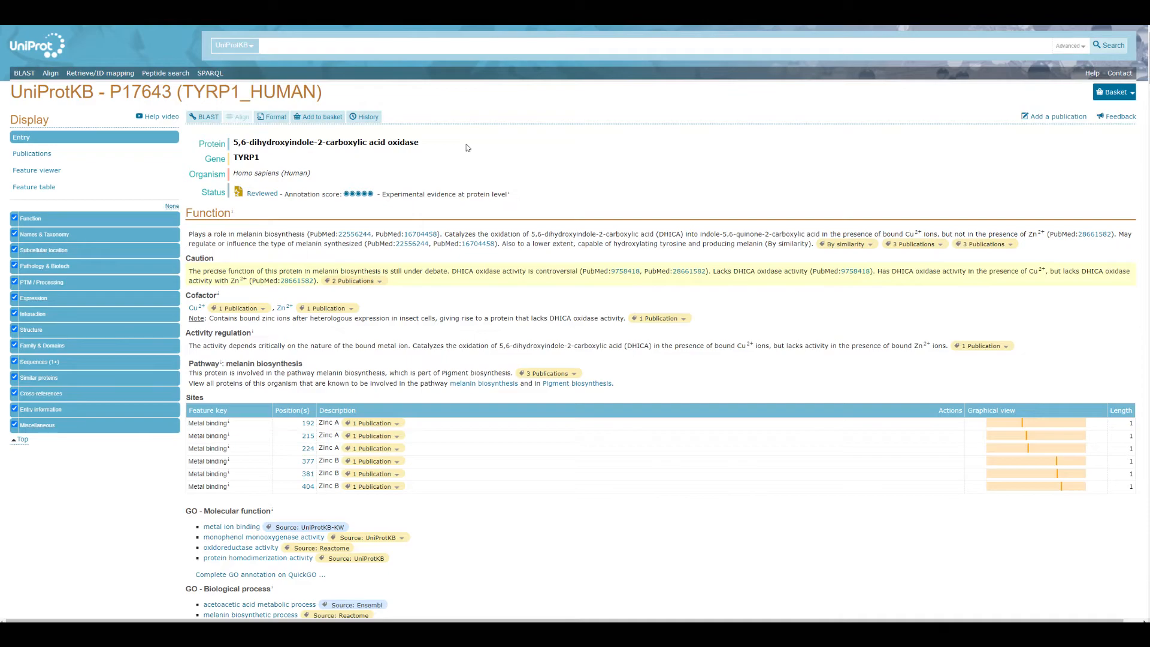
drag(259, 159, 233, 163)
drag(427, 144, 232, 145)
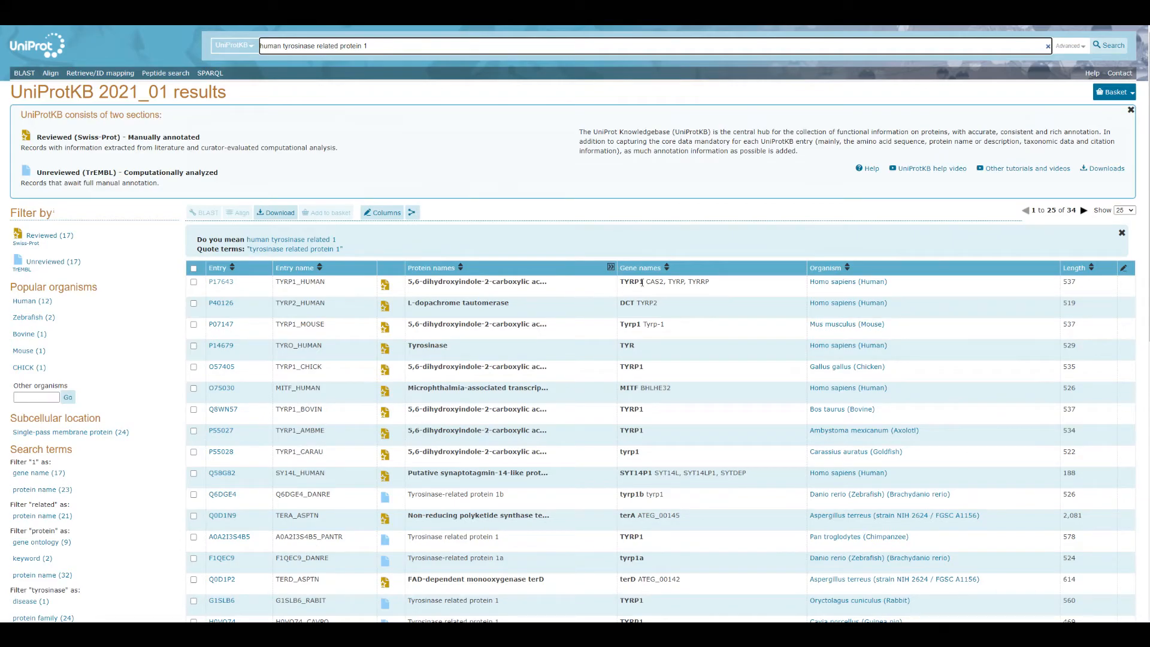
drag(707, 282, 620, 281)
click(712, 286)
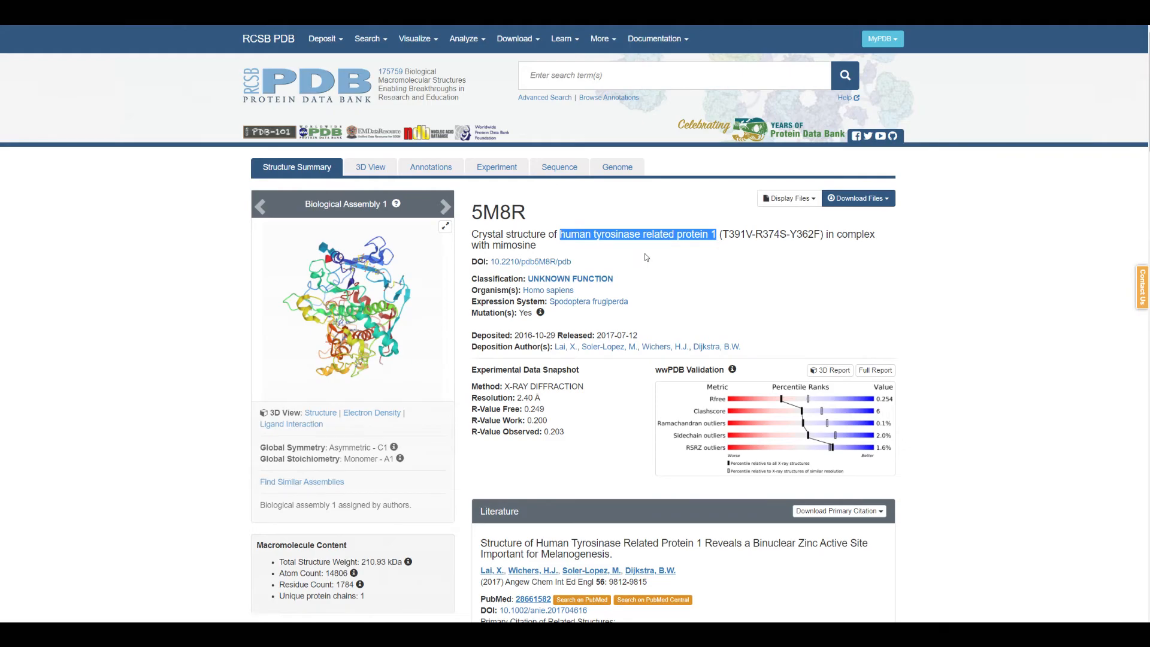
- Clear the title highlight on the 5M8R page and switch back to the PyMOL window showing 5M8R
click(765, 263)
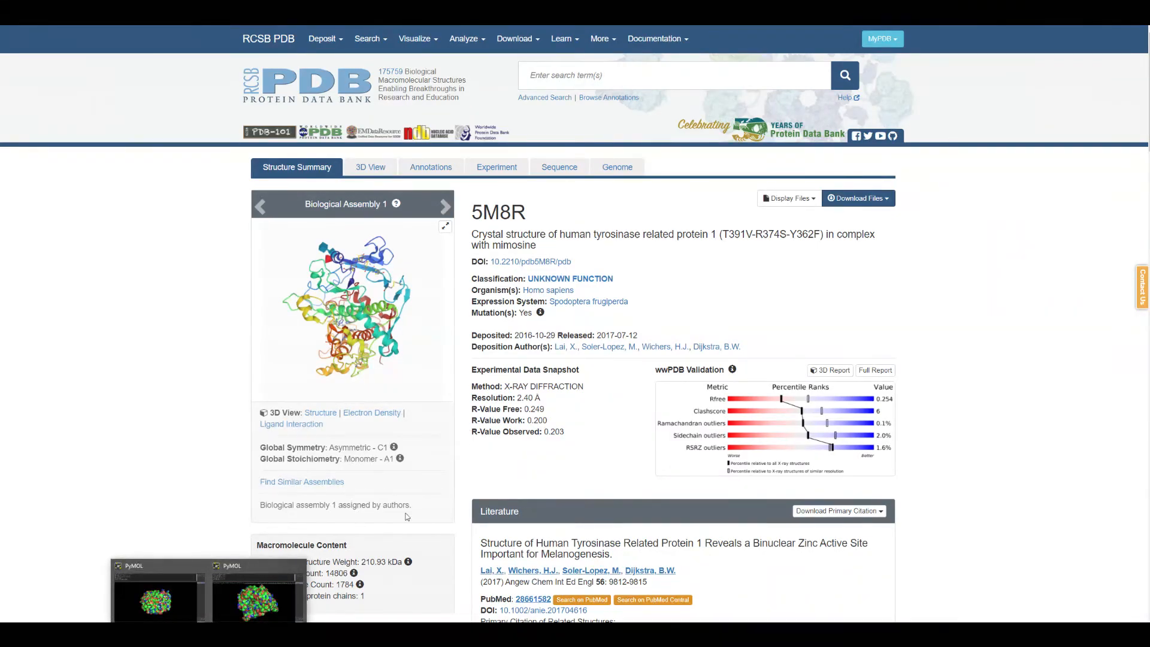
click(253, 604)
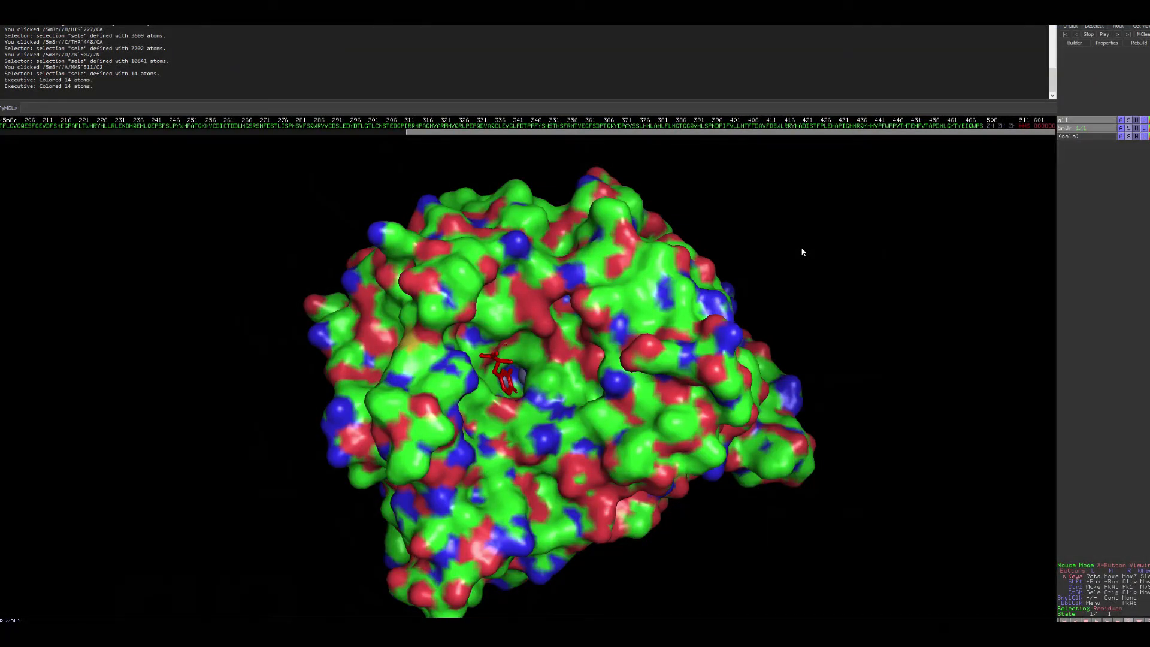